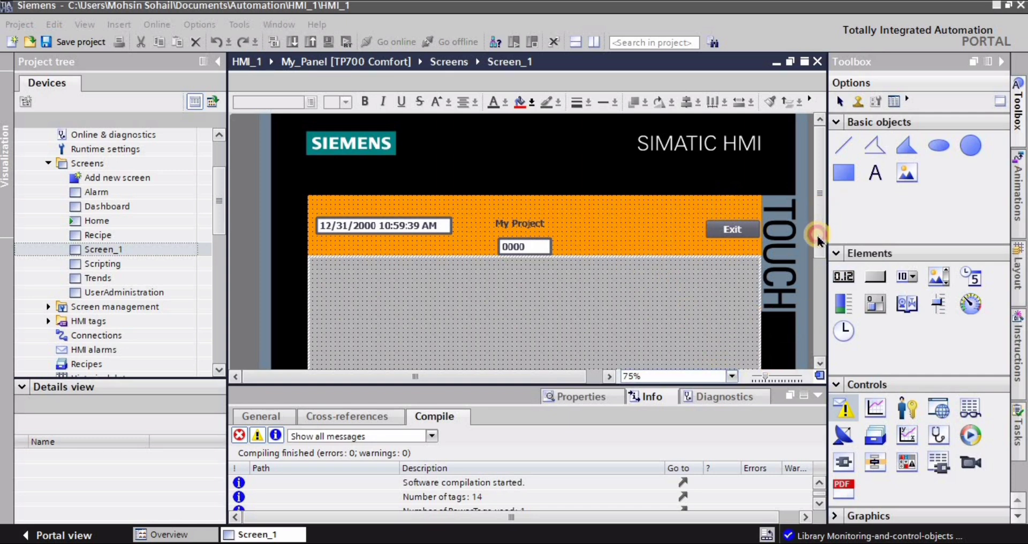
# Open the project and global libraries alongside Screen_1, with the project library expanded.
pyautogui.moveTo(818, 241); pyautogui.dragTo(817, 289)
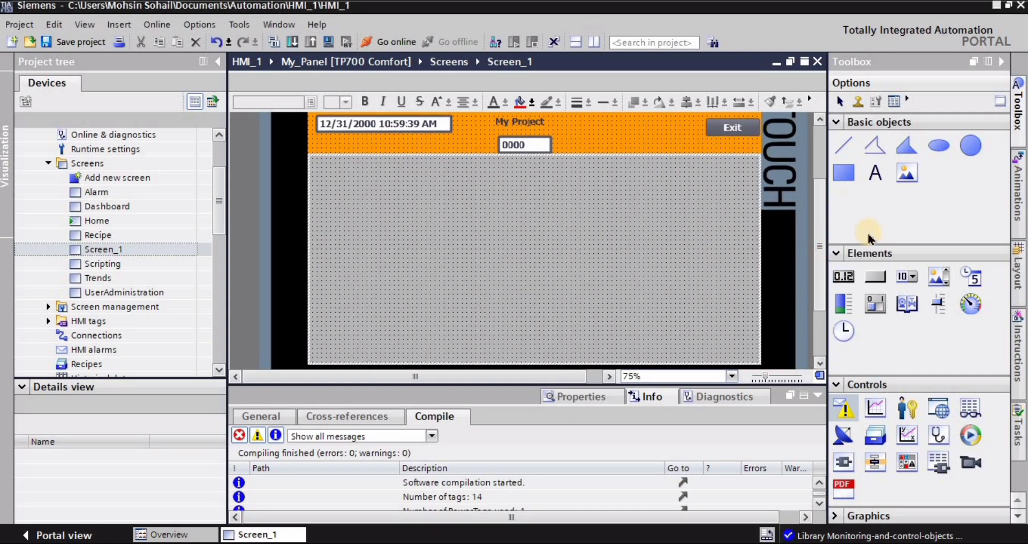
pyautogui.click(1020, 112)
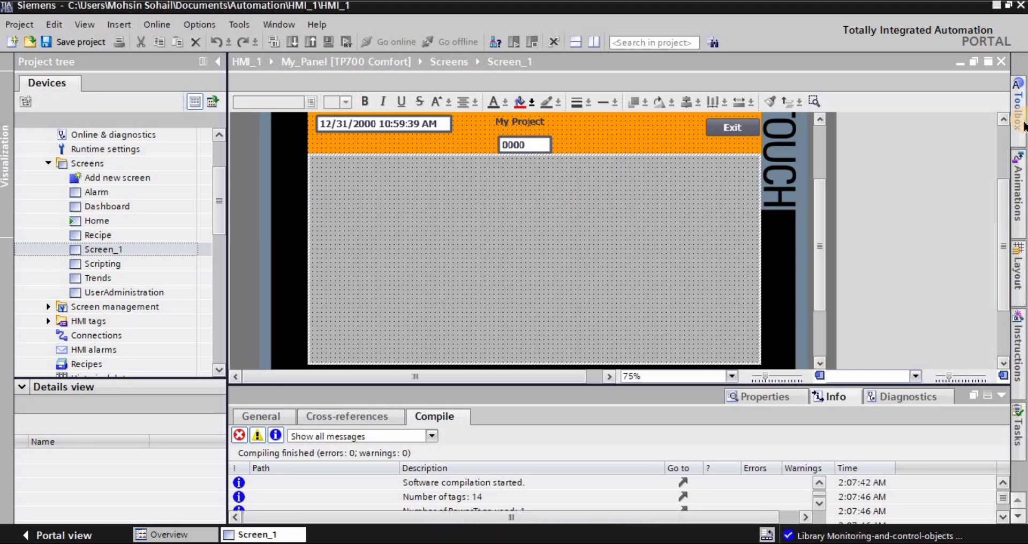
pyautogui.click(1020, 126)
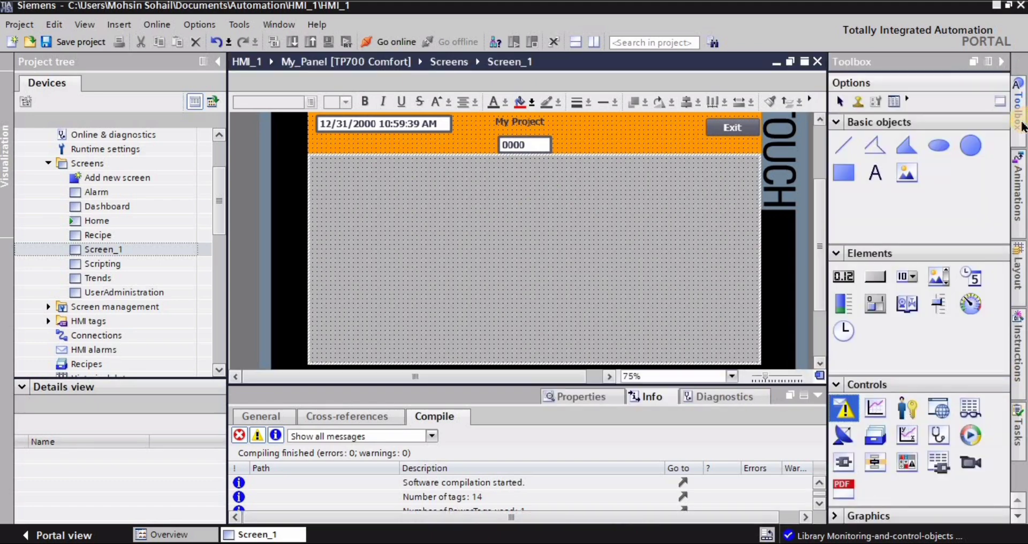
pyautogui.click(1018, 519)
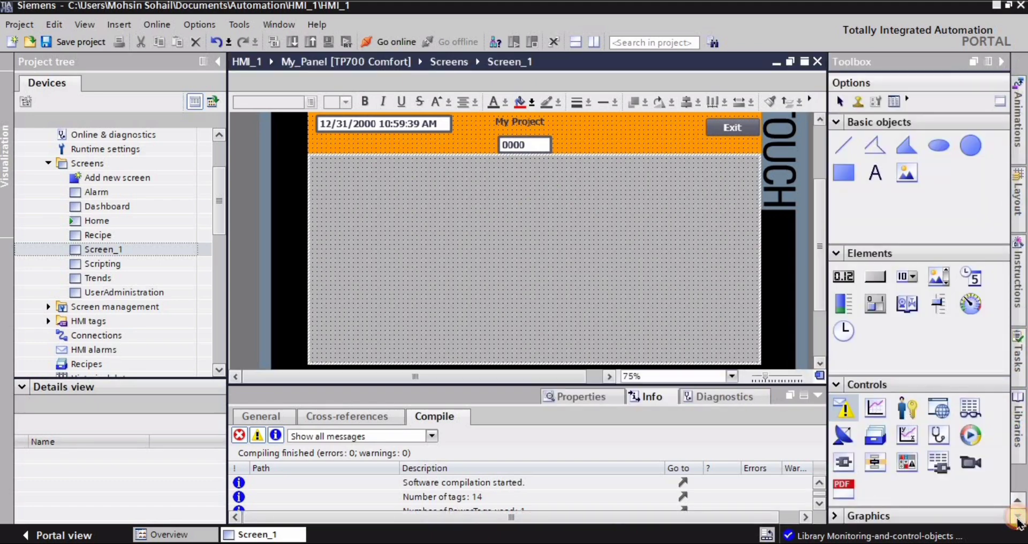
pyautogui.click(1019, 428)
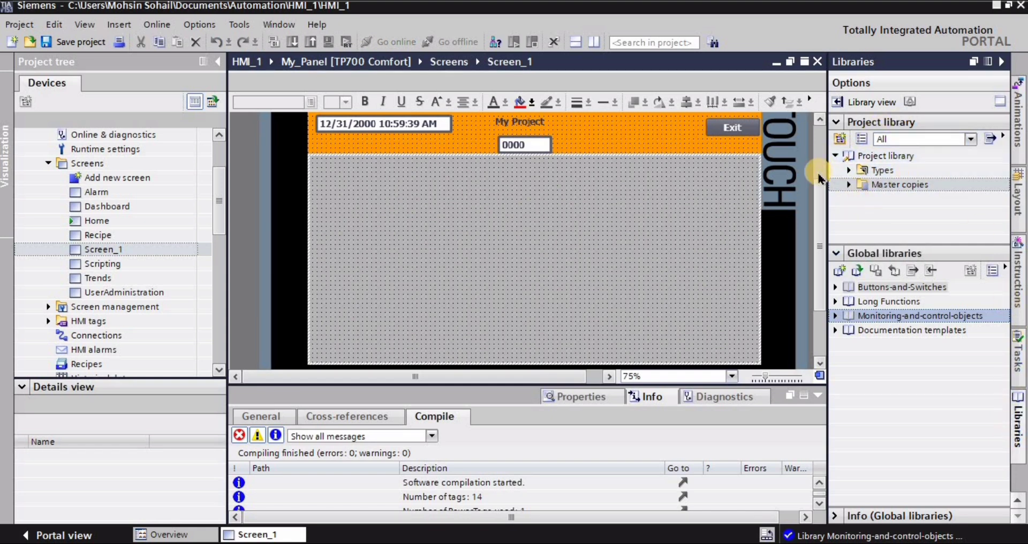
pyautogui.click(835, 156)
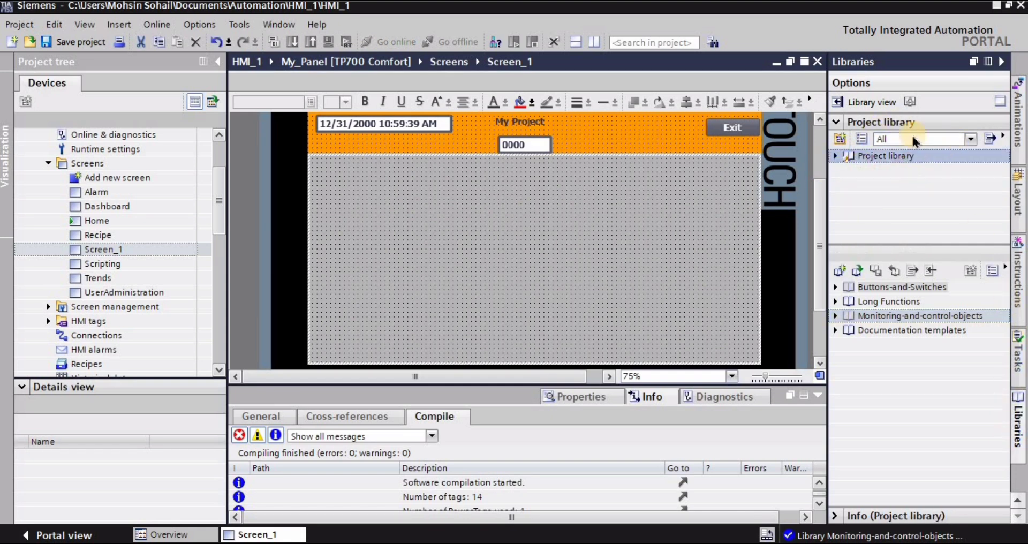
pyautogui.click(835, 156)
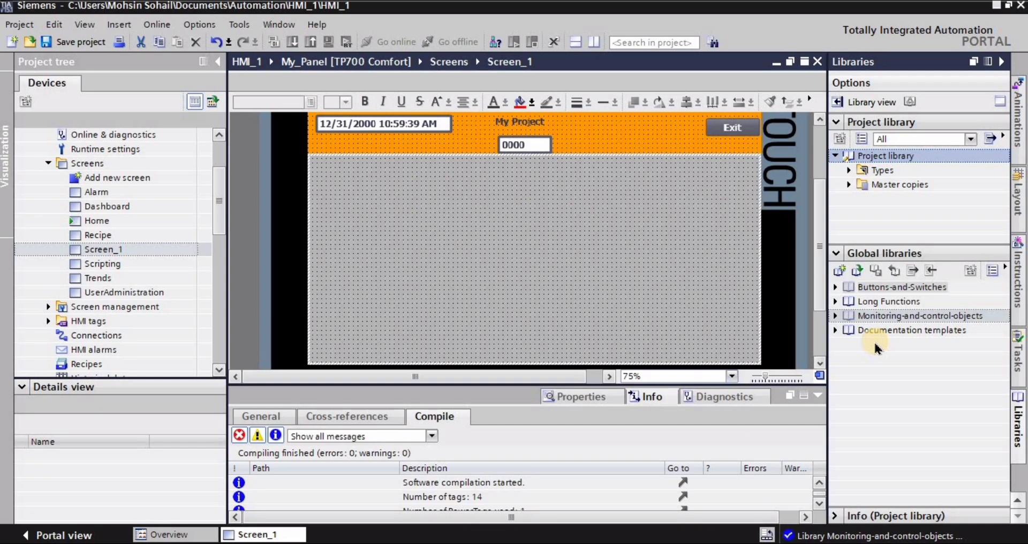
# Place Pushbutton_Round_G from the Buttons-and-Switches library's PushbuttonSwitches master copies on the empty area of Screen_1.
pyautogui.click(836, 288)
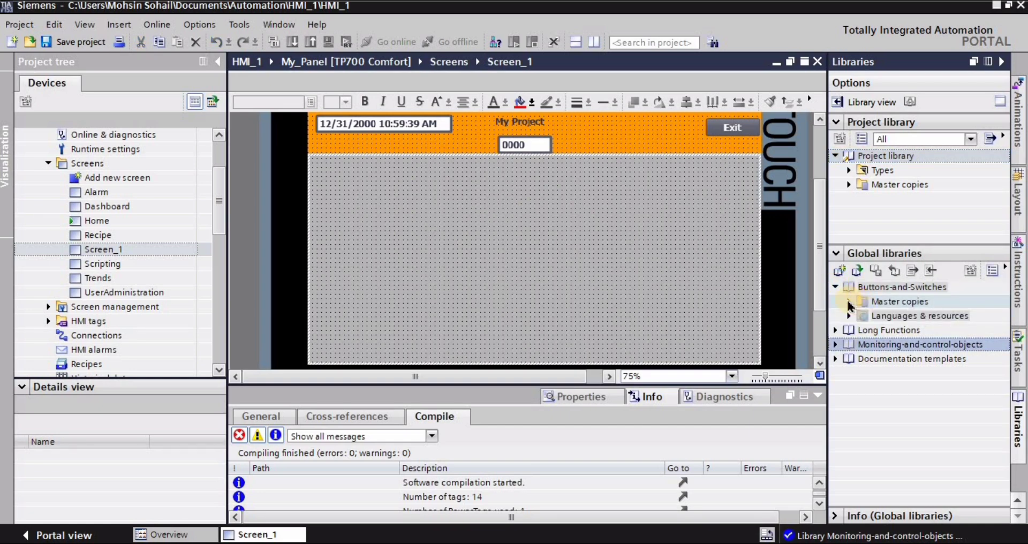
pyautogui.click(848, 302)
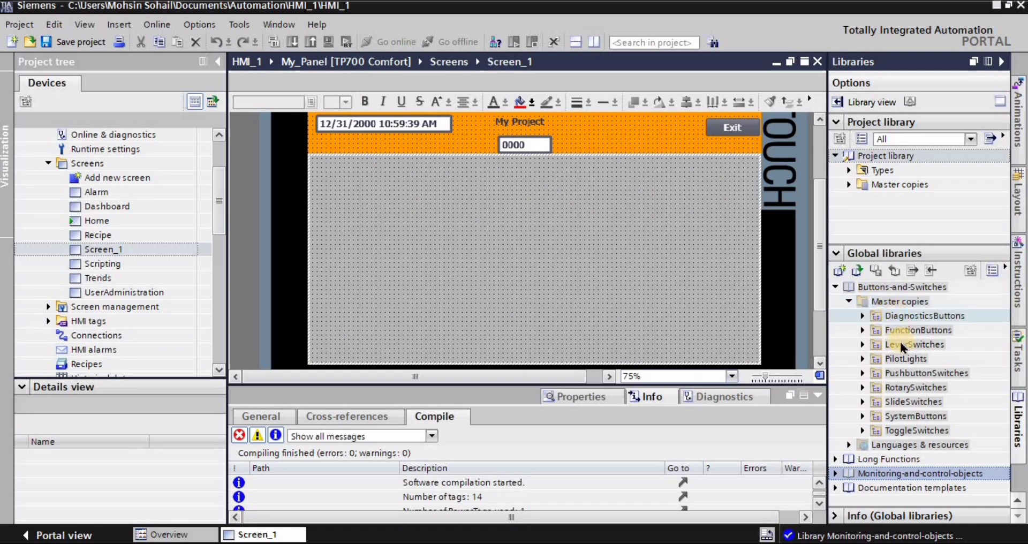
pyautogui.click(863, 369)
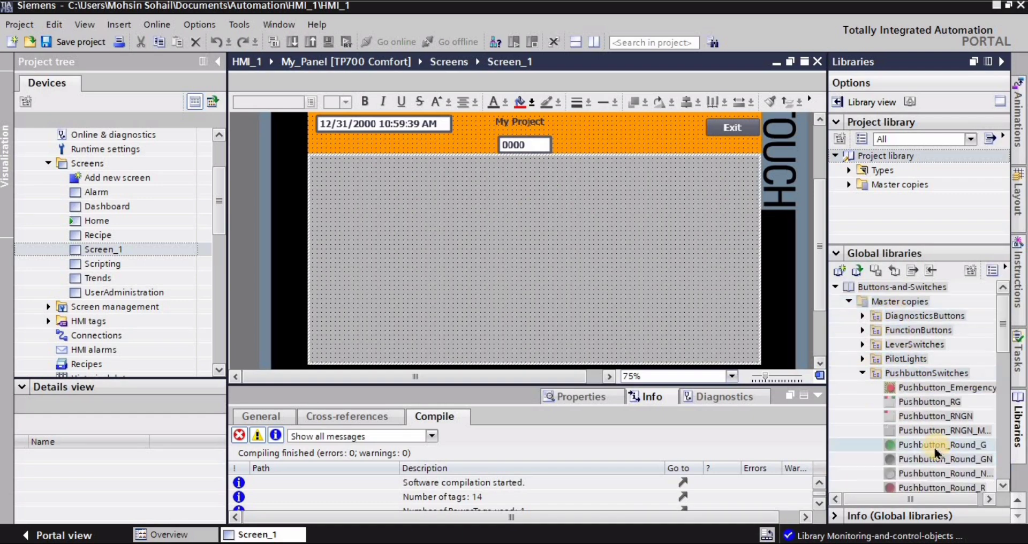
pyautogui.moveTo(921, 449); pyautogui.dragTo(415, 233)
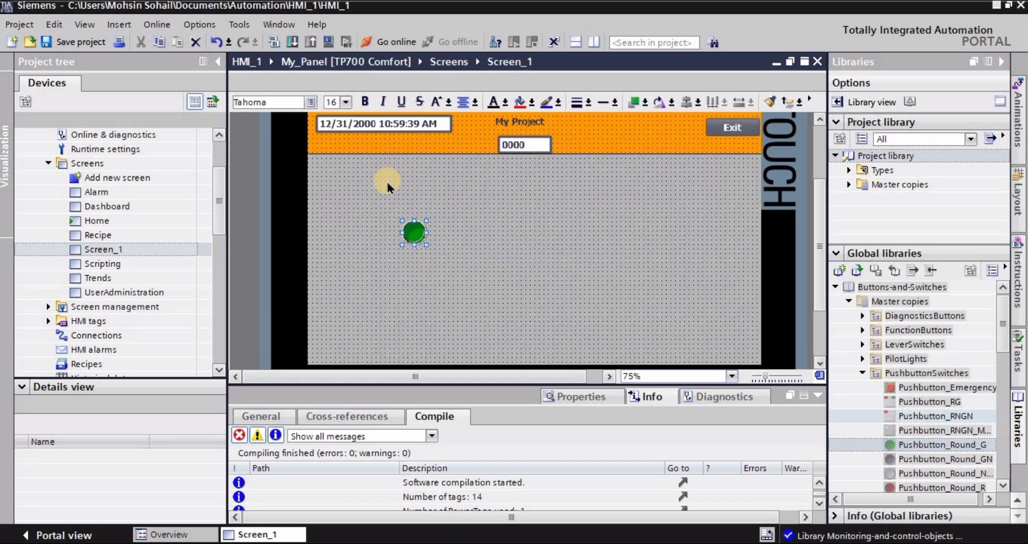
# Assign the HMI tag bit_1 as the process tag of the round green pushbutton.
pyautogui.click(575, 398)
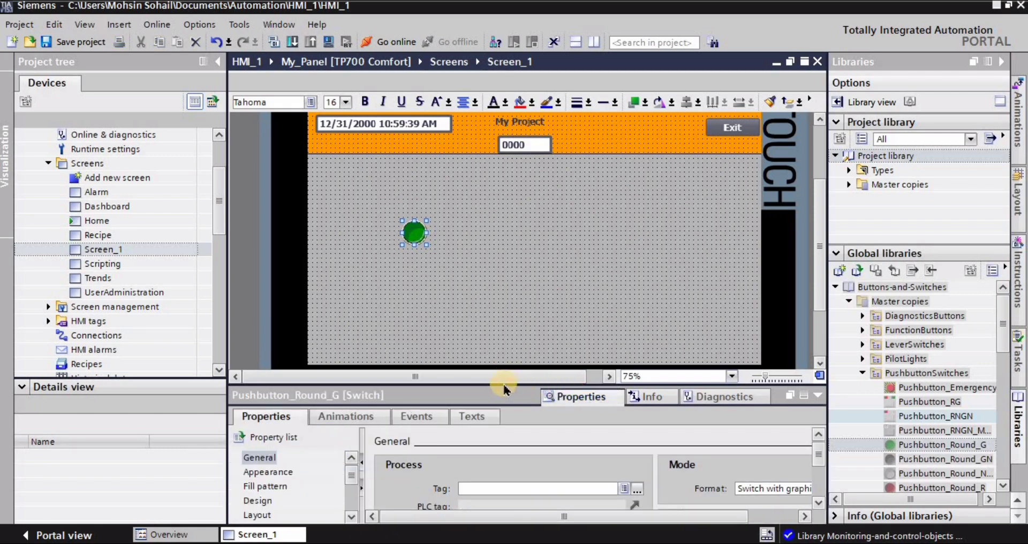
pyautogui.moveTo(502, 384); pyautogui.dragTo(512, 327)
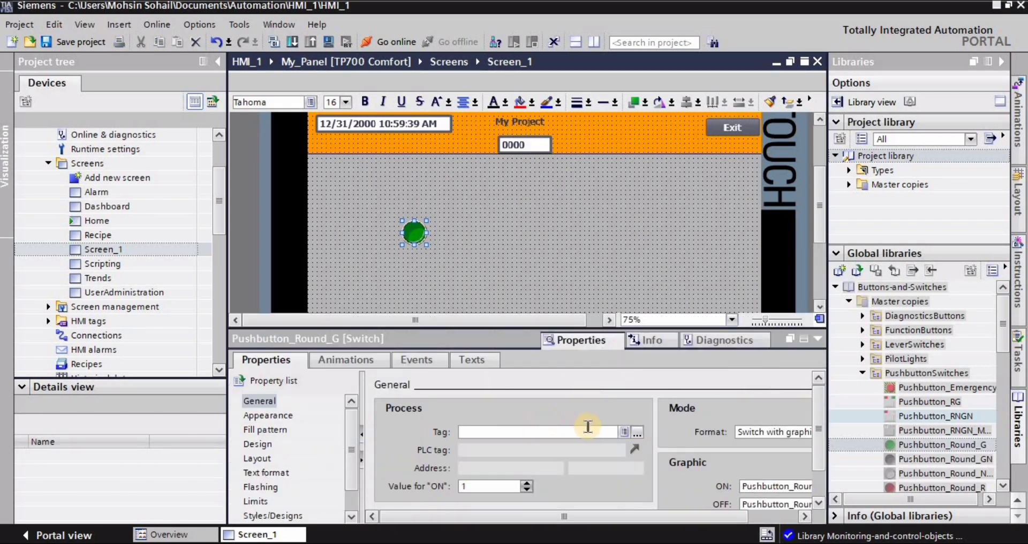
pyautogui.click(262, 401)
pyautogui.click(576, 432)
pyautogui.click(638, 435)
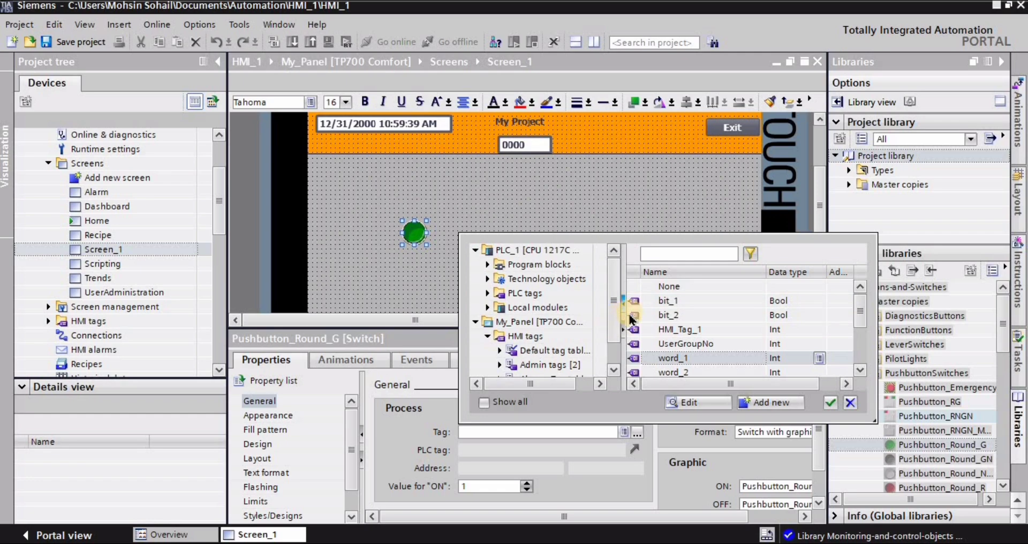
pyautogui.click(674, 304)
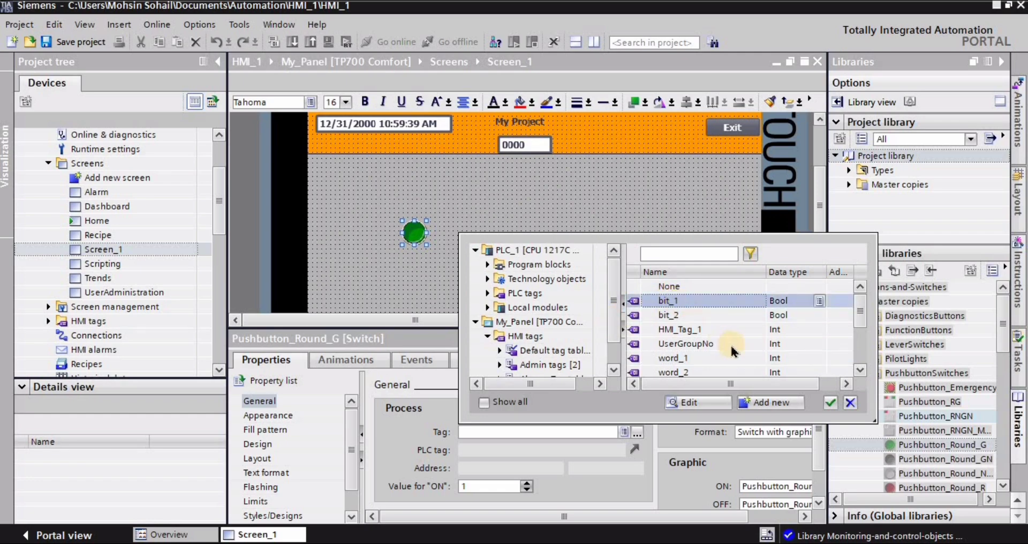
pyautogui.click(829, 410)
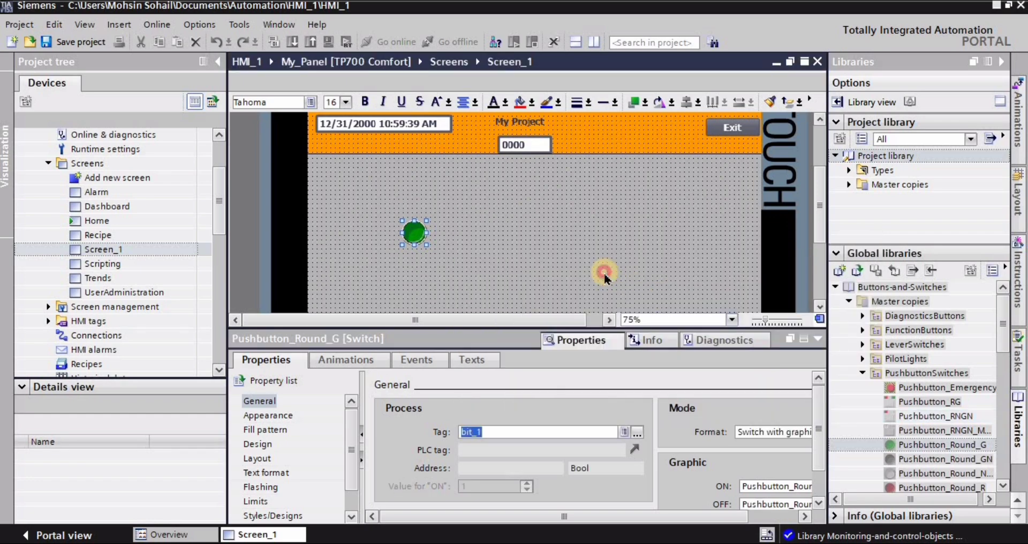
pyautogui.click(413, 231)
pyautogui.click(529, 238)
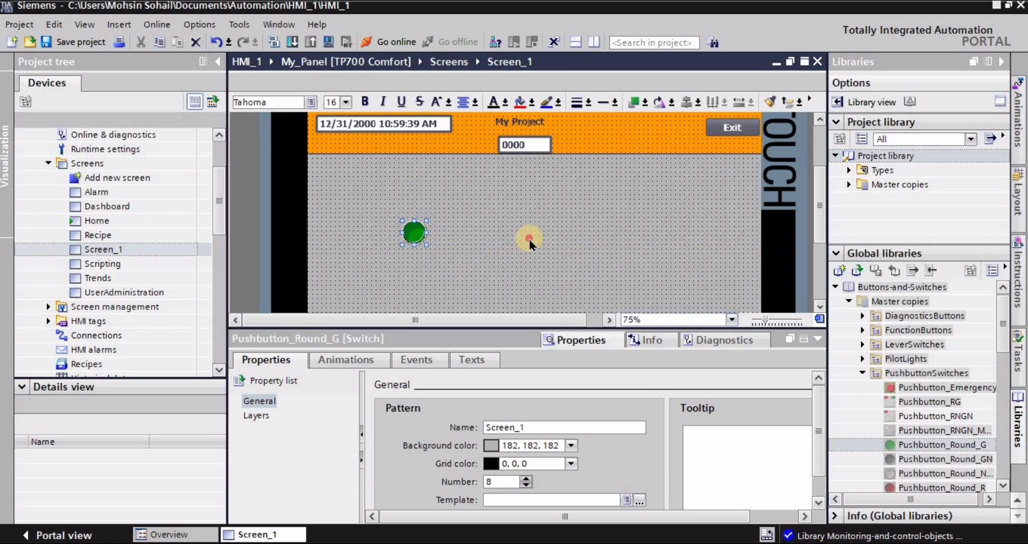
# Place PlotLight_Square_G from the Buttons-and-Switches library's PilotLights master copies to the right of the round pushbutton.
pyautogui.click(861, 373)
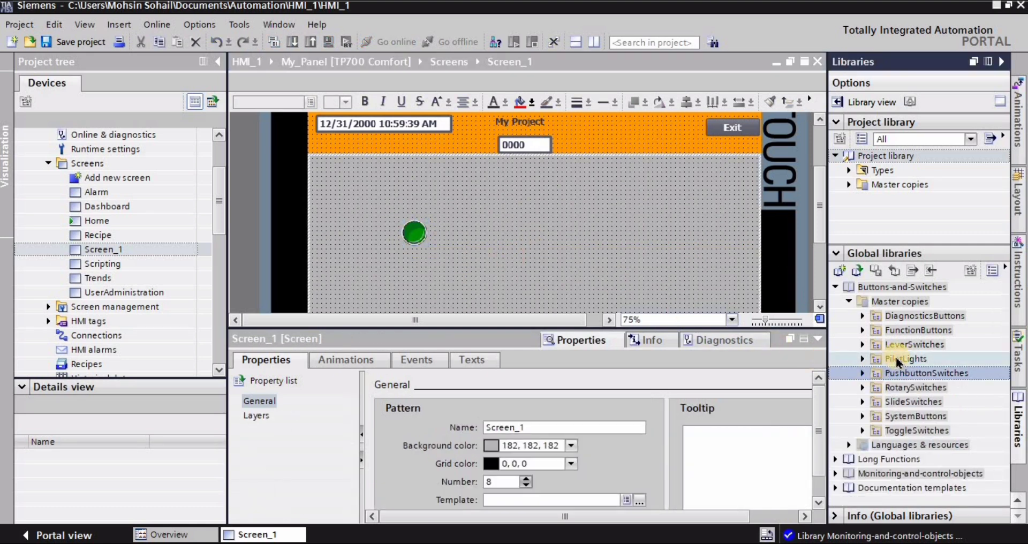
pyautogui.click(864, 359)
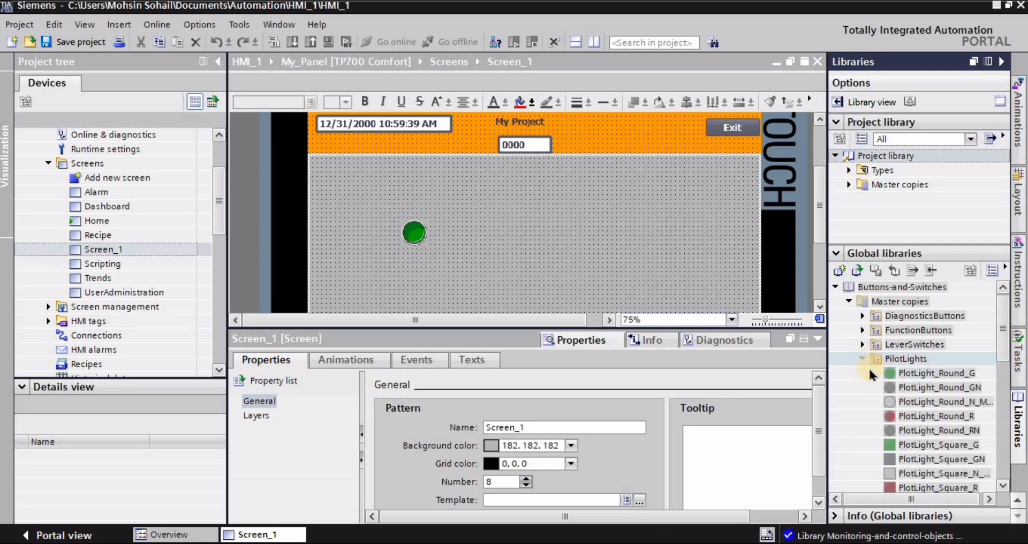
pyautogui.moveTo(869, 413); pyautogui.dragTo(464, 234)
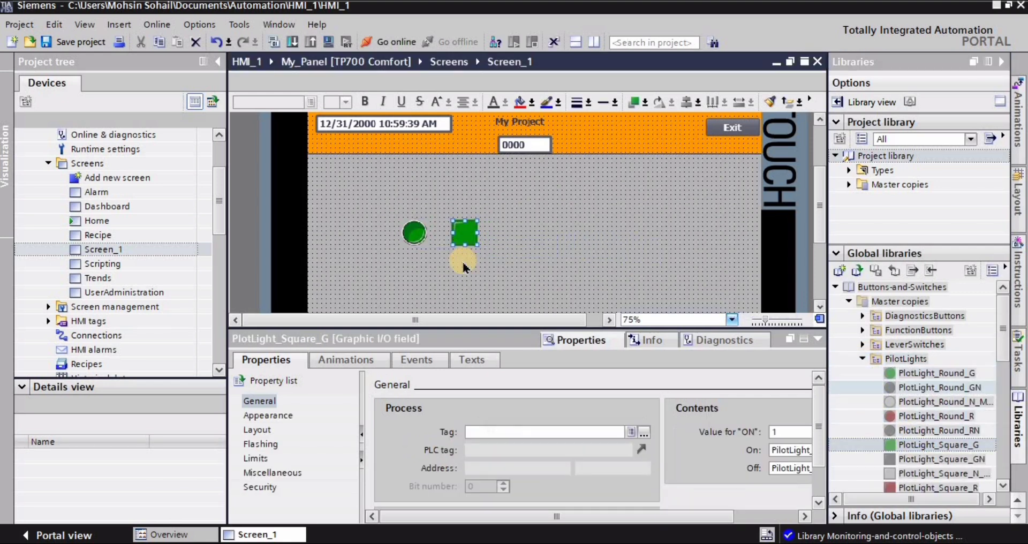
# Assign the HMI tag bit_1 as the process tag of the square green pilot light.
pyautogui.click(265, 402)
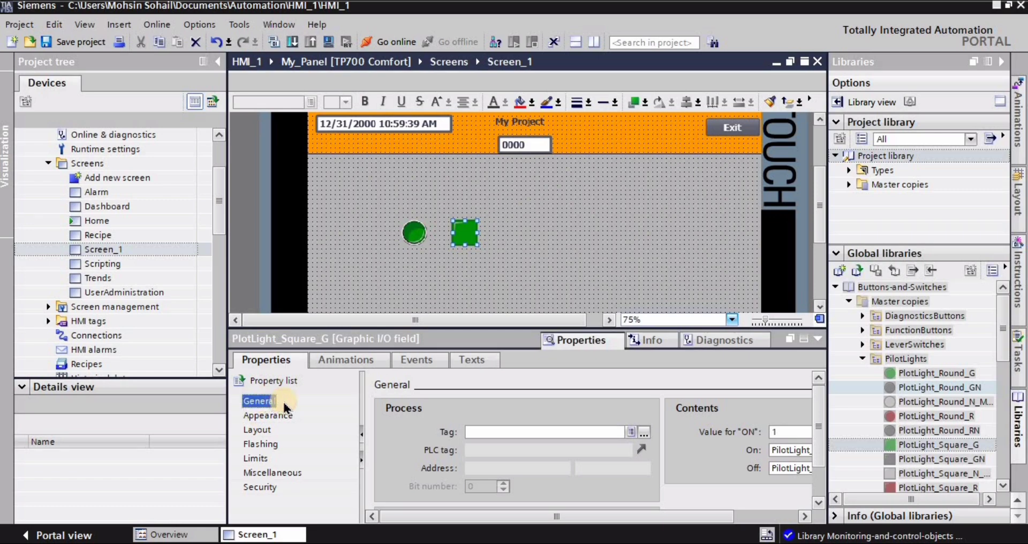
pyautogui.click(643, 433)
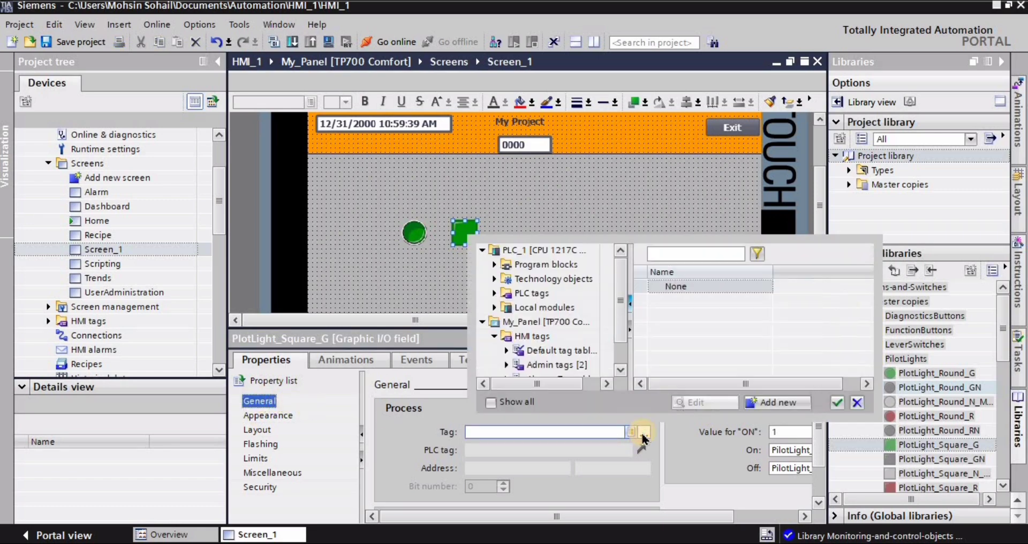
pyautogui.click(677, 303)
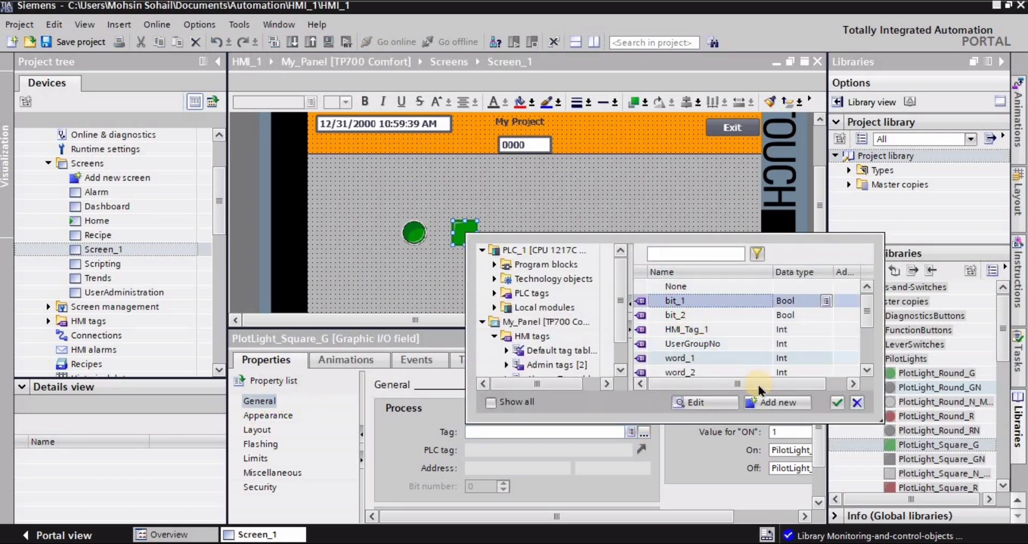
pyautogui.click(837, 403)
pyautogui.click(560, 240)
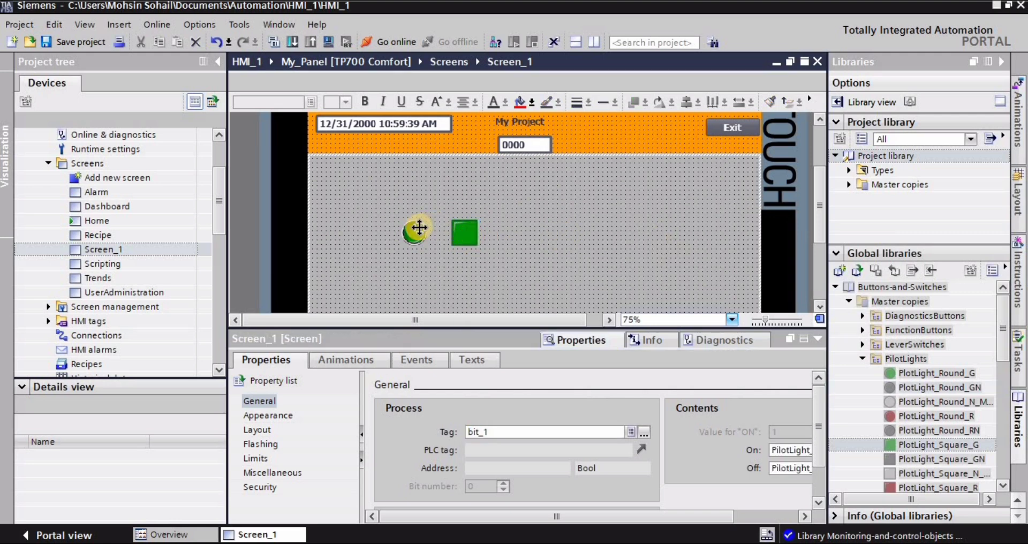
# Move the round pushbutton and the square pilot light side by side just below the orange header.
pyautogui.moveTo(413, 229); pyautogui.dragTo(510, 175)
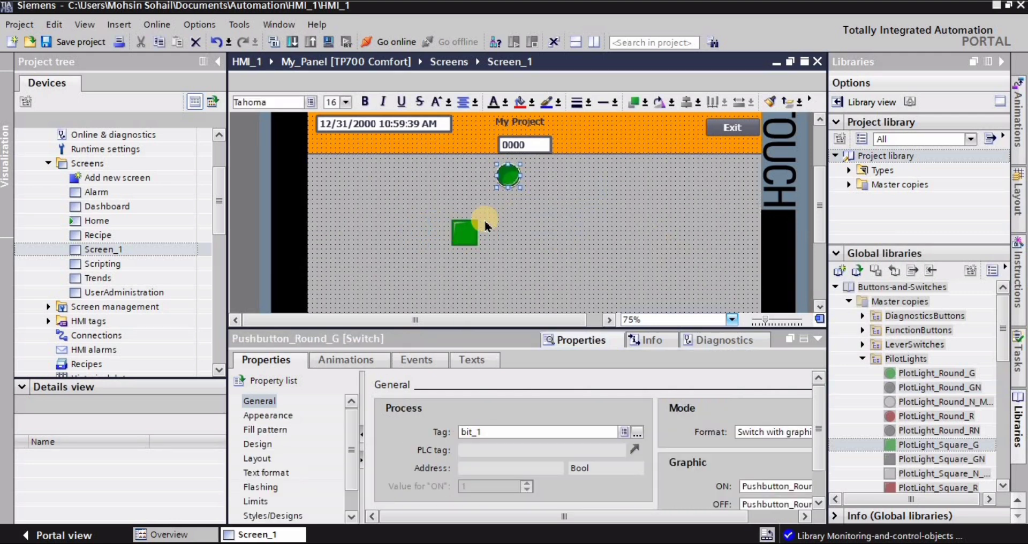
pyautogui.moveTo(462, 231); pyautogui.dragTo(565, 176)
pyautogui.click(551, 239)
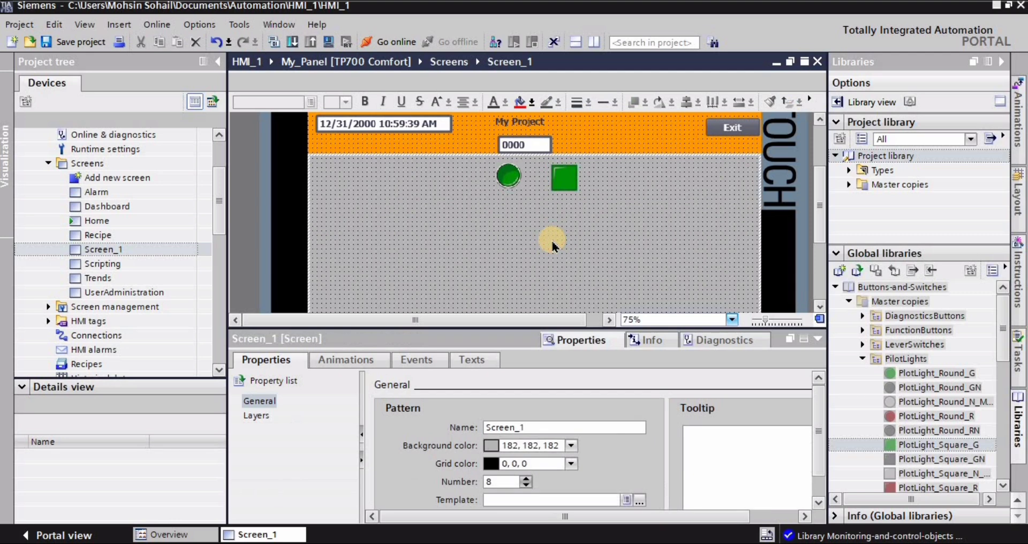
# Place the D1_Control_1 gauge from the Monitoring-and-control-objects library's Design_1 master copies below the square pilot light on Screen_1.
pyautogui.moveTo(818, 197); pyautogui.dragTo(825, 220)
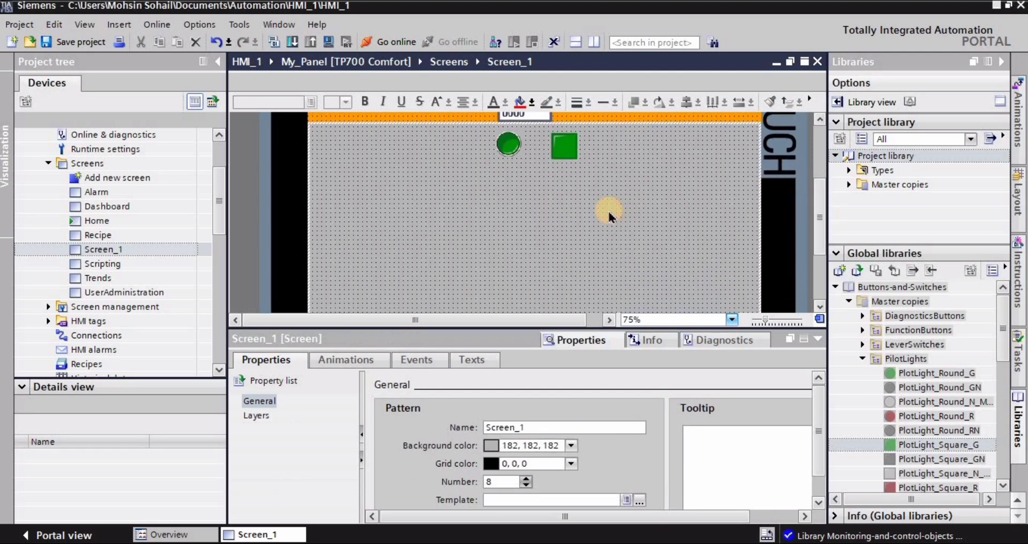
pyautogui.click(863, 359)
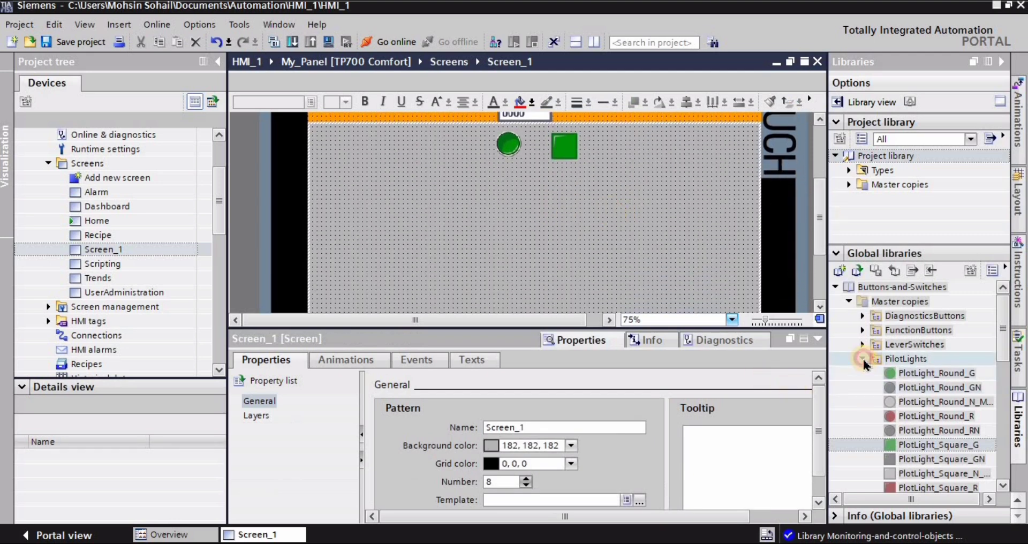
pyautogui.click(849, 302)
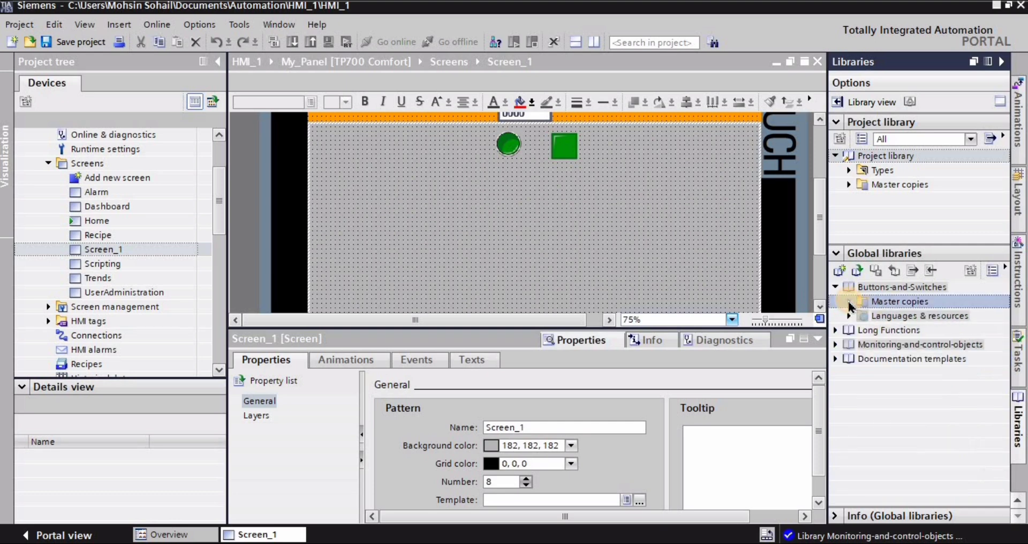
pyautogui.click(835, 287)
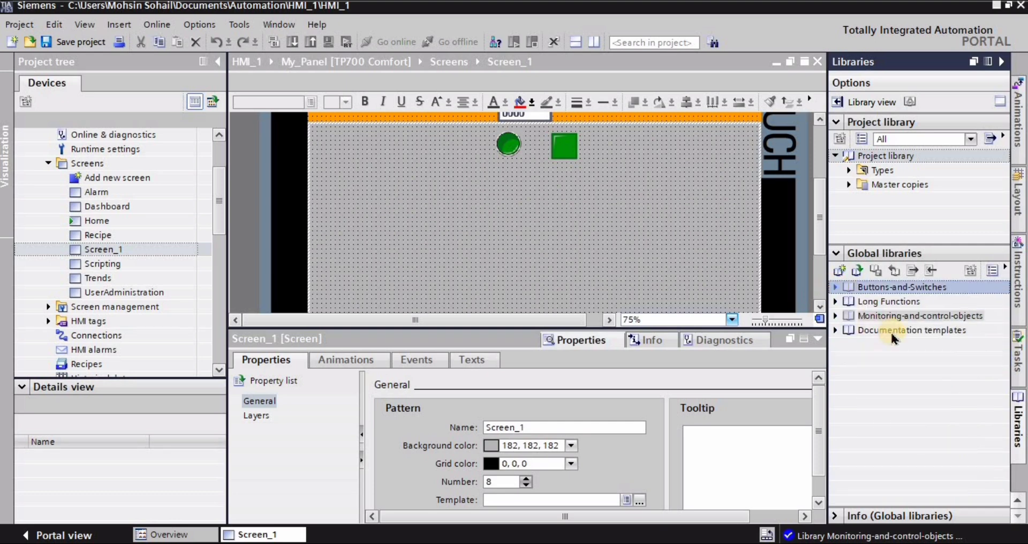
pyautogui.click(835, 316)
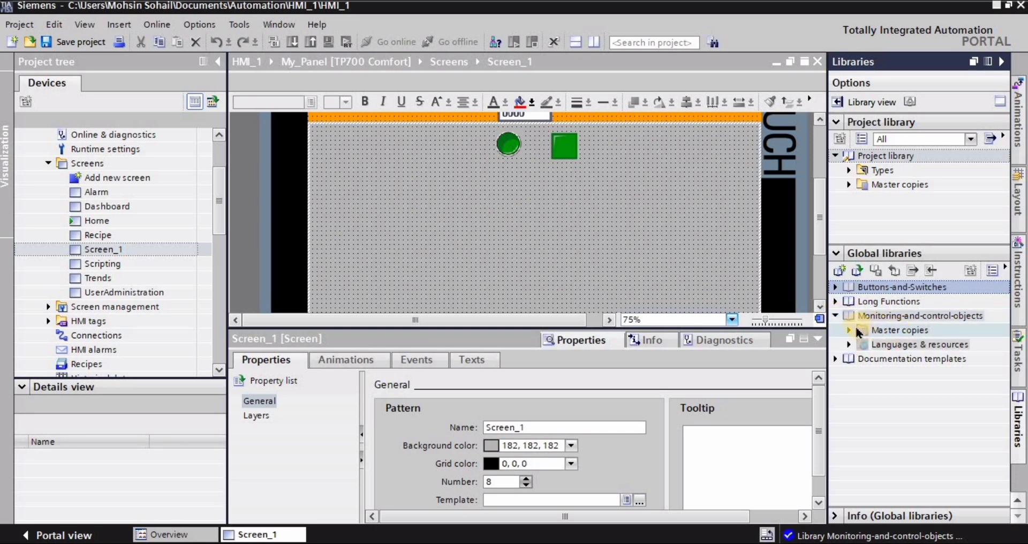
pyautogui.click(849, 330)
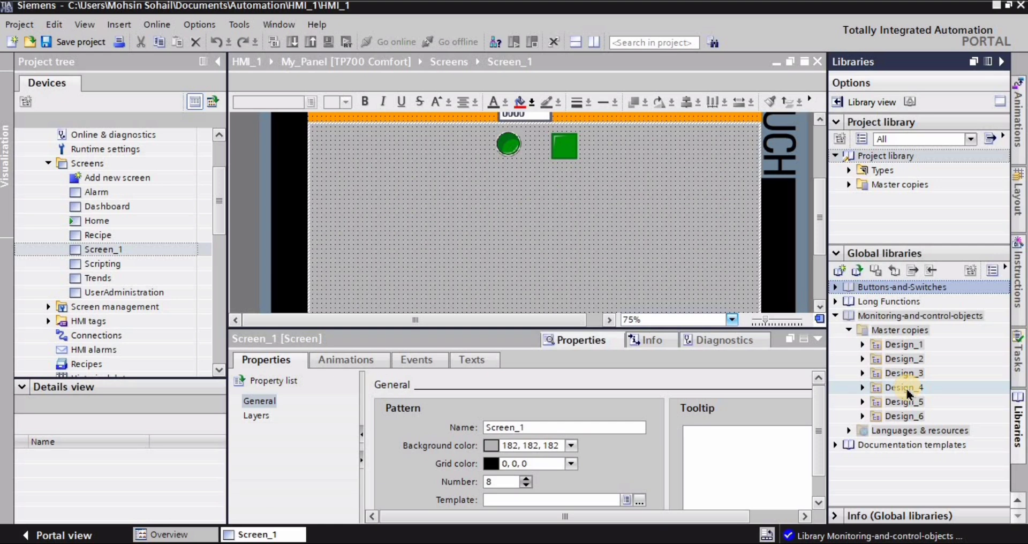
pyautogui.click(863, 345)
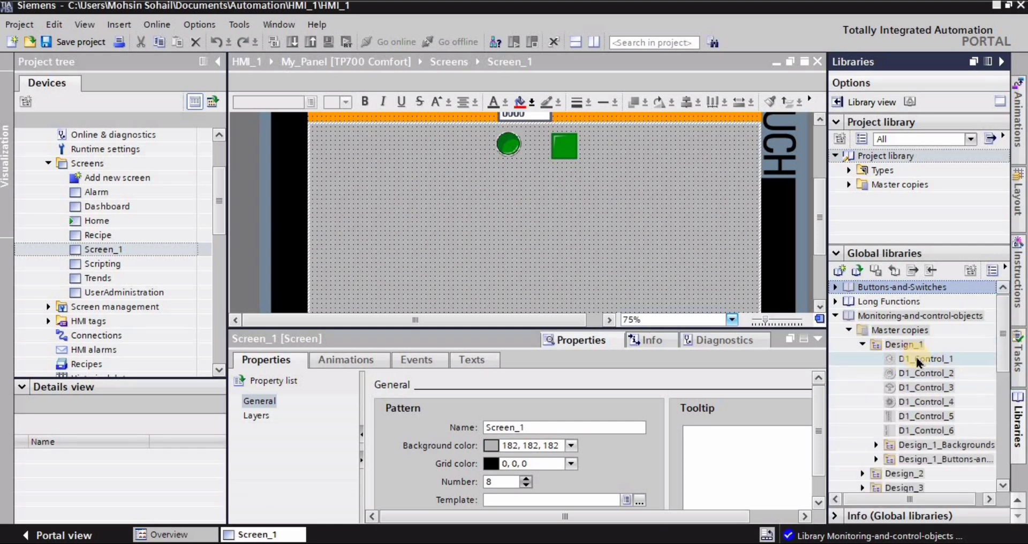
pyautogui.moveTo(913, 359); pyautogui.dragTo(630, 252)
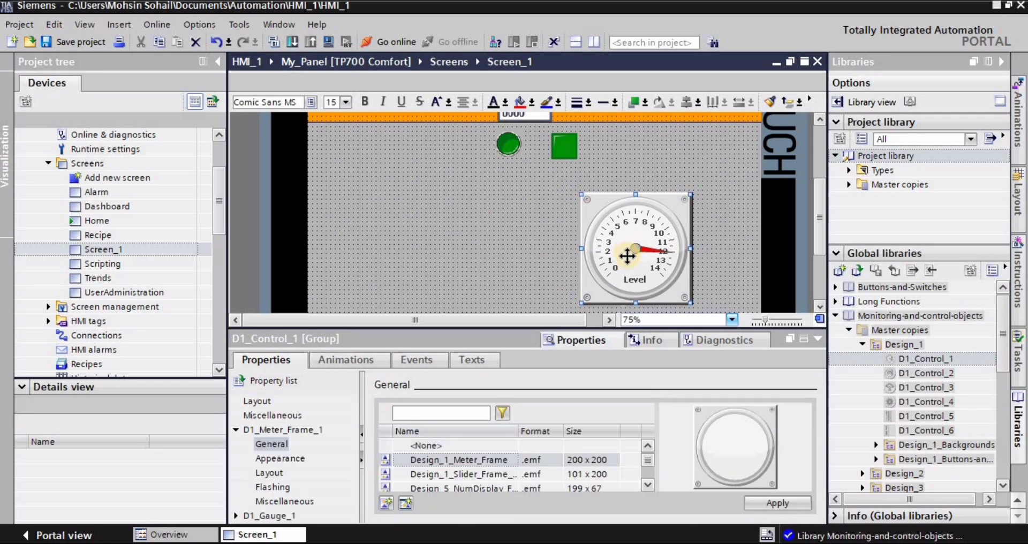
# Set the maximum scale value of the D1_Gauge_1 element in the level gauge to 10.
pyautogui.click(236, 430)
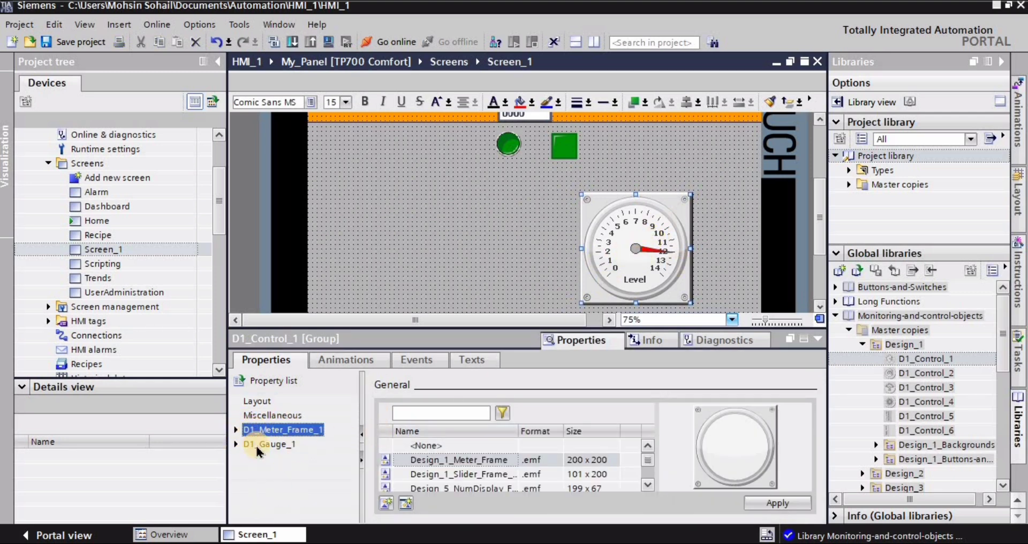
pyautogui.click(236, 445)
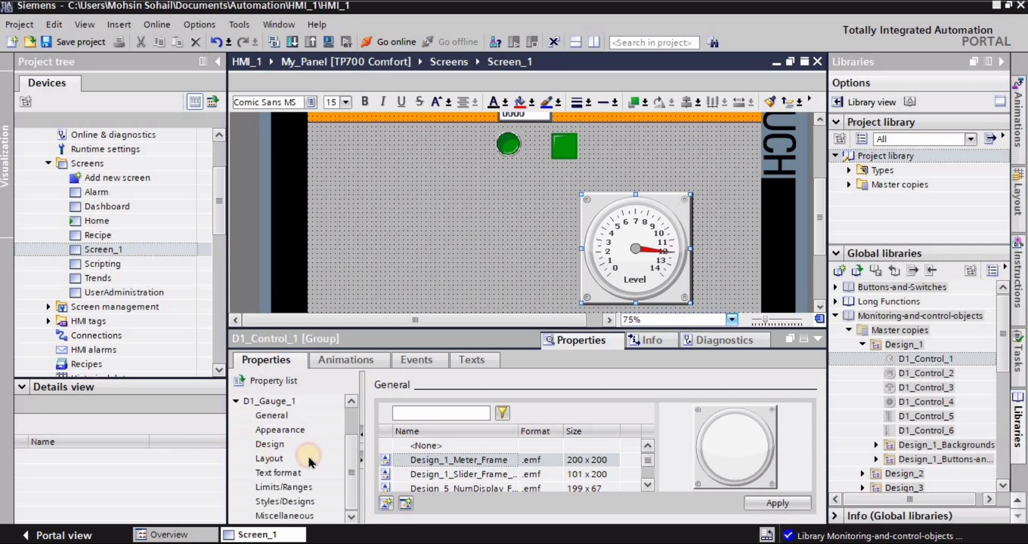
pyautogui.click(235, 401)
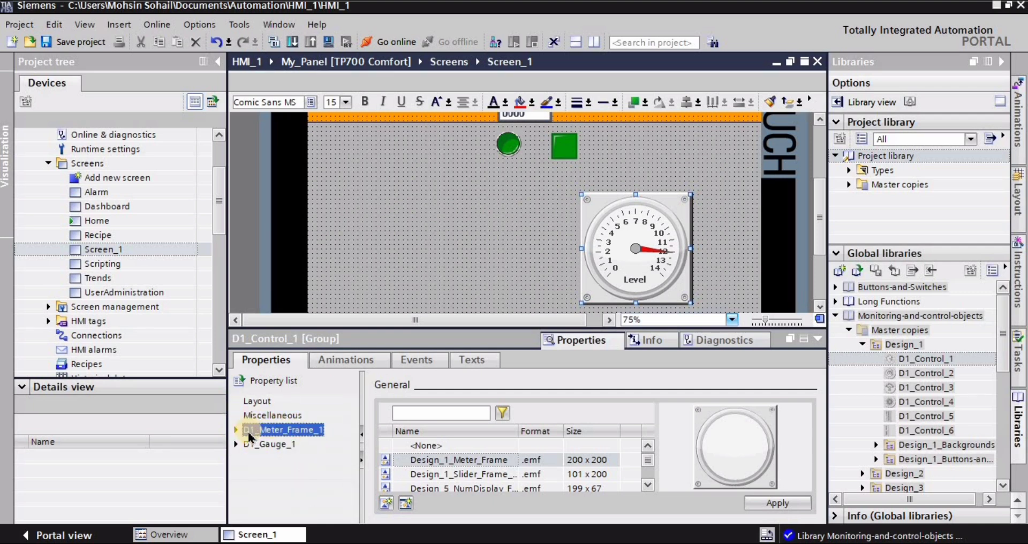
pyautogui.click(236, 445)
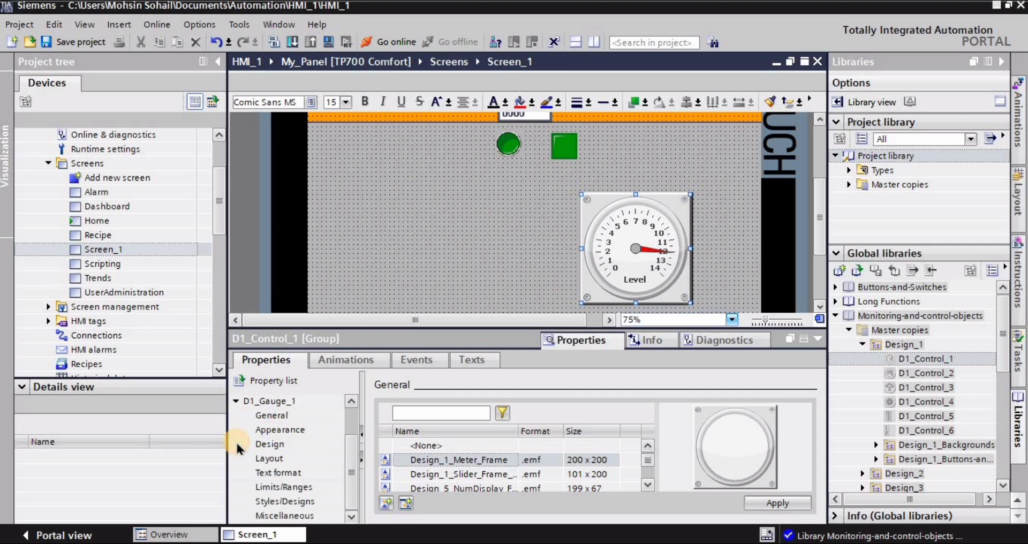
pyautogui.click(272, 417)
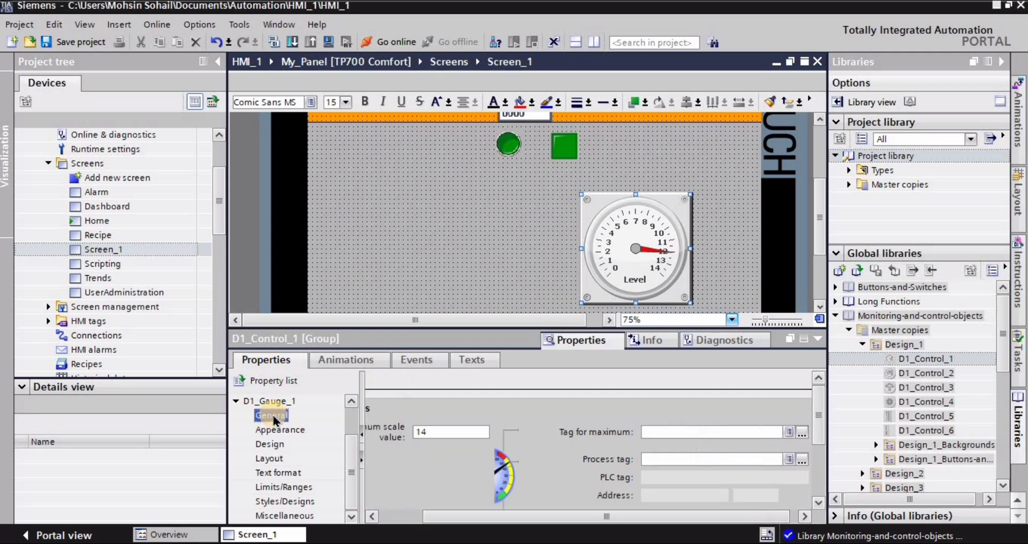
pyautogui.click(434, 431)
pyautogui.press('BackSpace')
pyautogui.press('BackSpace')
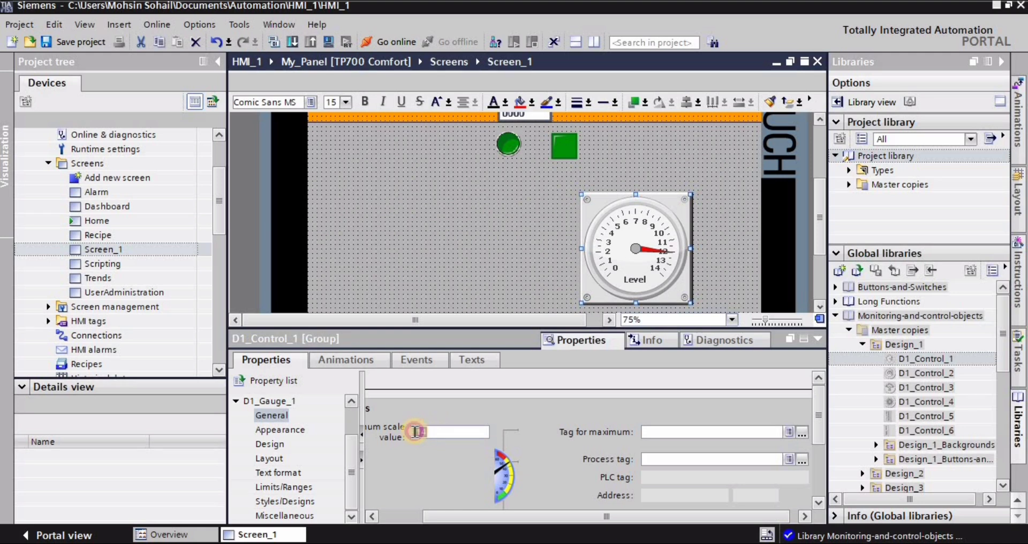
pyautogui.doubleClick(416, 432)
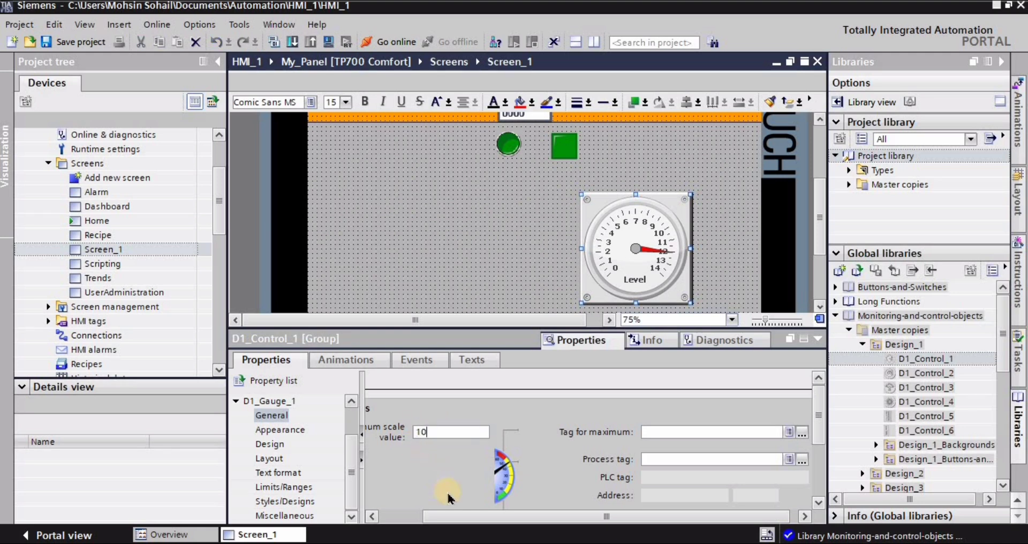
pyautogui.write('10')
pyautogui.press('Return')
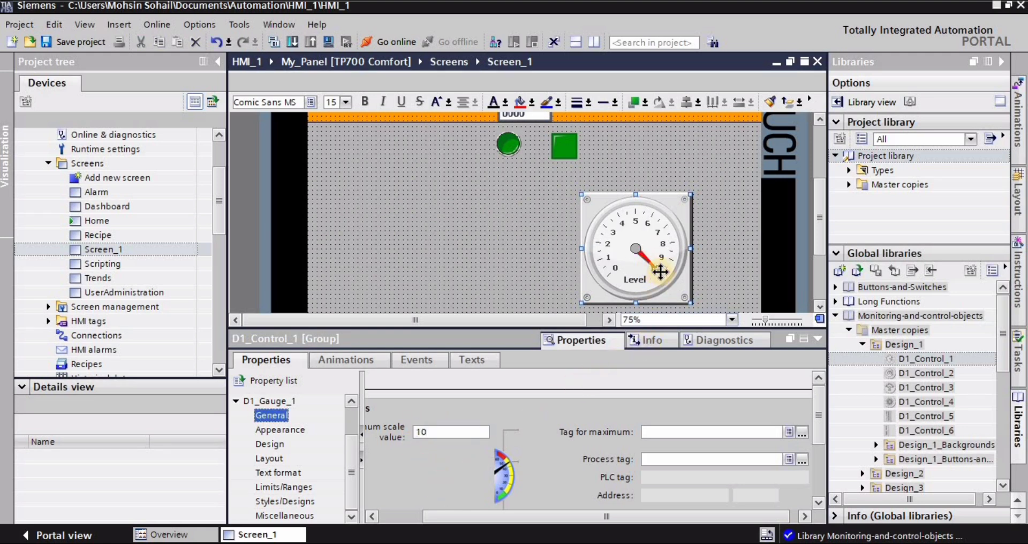
# Set the level gauge's scale gradation to 2.
pyautogui.moveTo(820, 406); pyautogui.dragTo(829, 475)
pyautogui.click(498, 493)
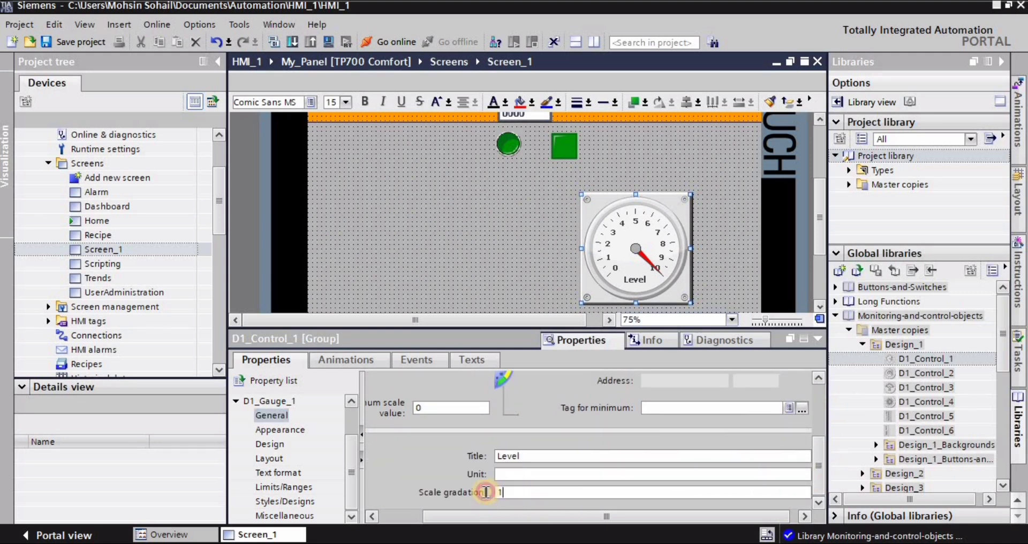
pyautogui.write('2')
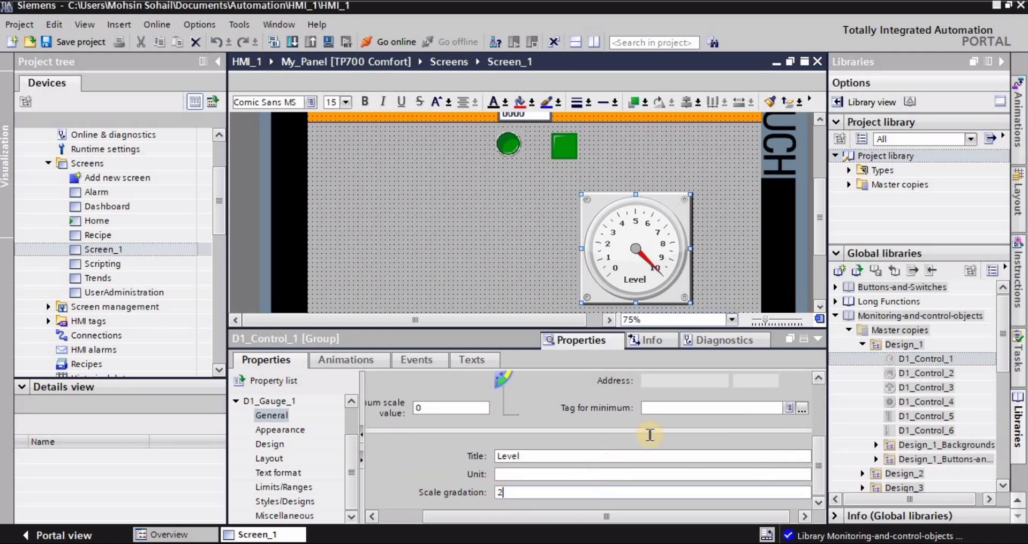
pyautogui.press('Return')
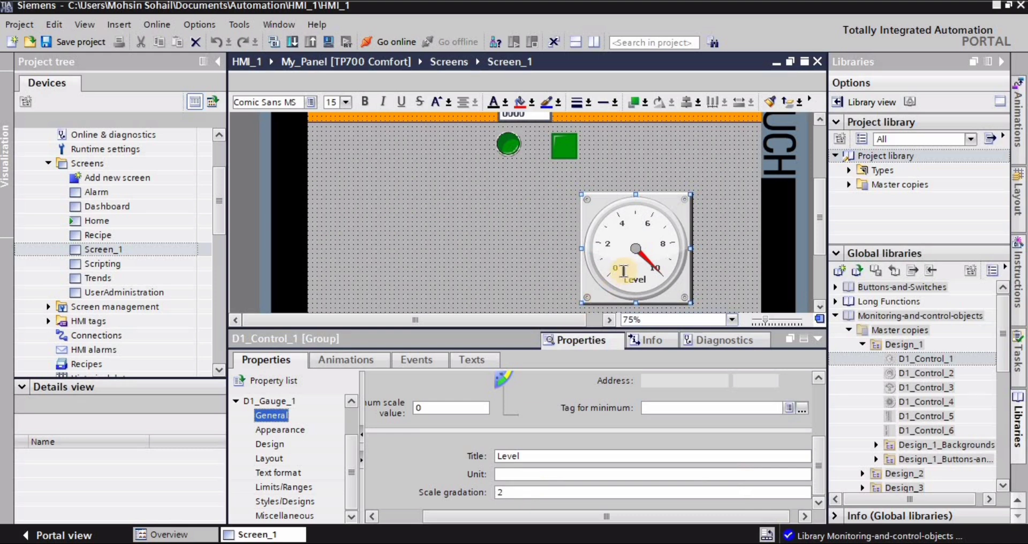
# Try a scale gradation of 1 on the level gauge and return it to 2.
pyautogui.doubleClick(514, 494)
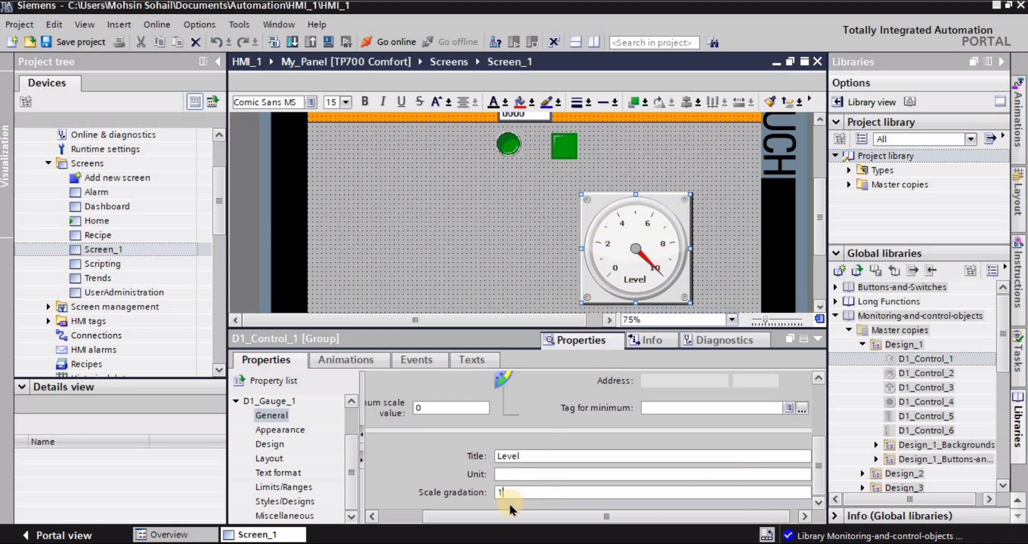
pyautogui.press('Return')
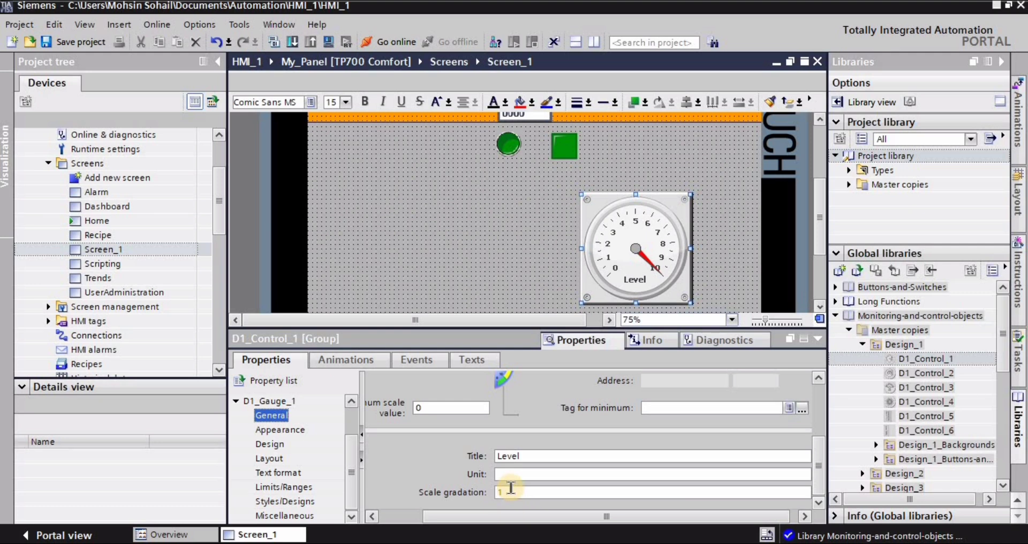
pyautogui.doubleClick(509, 492)
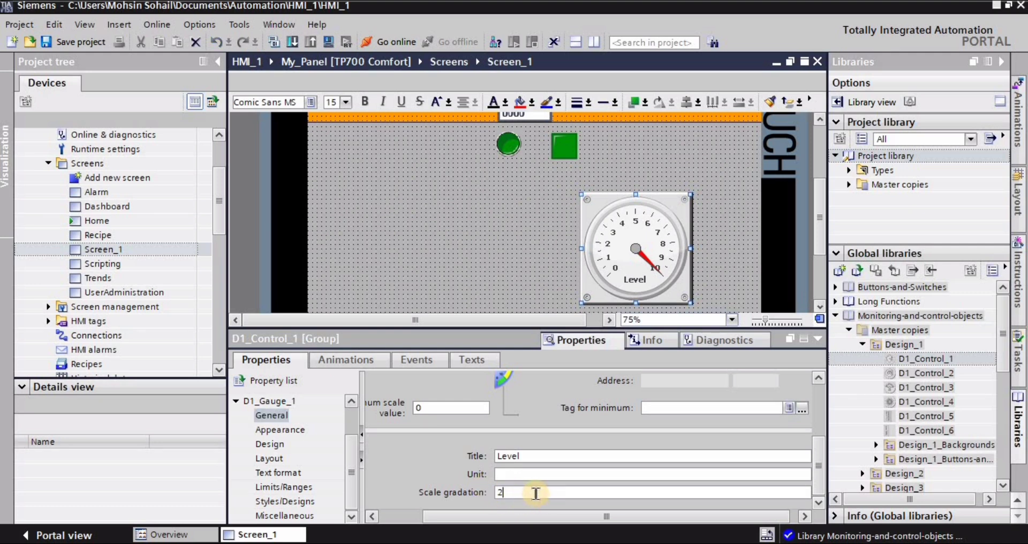
pyautogui.click(426, 274)
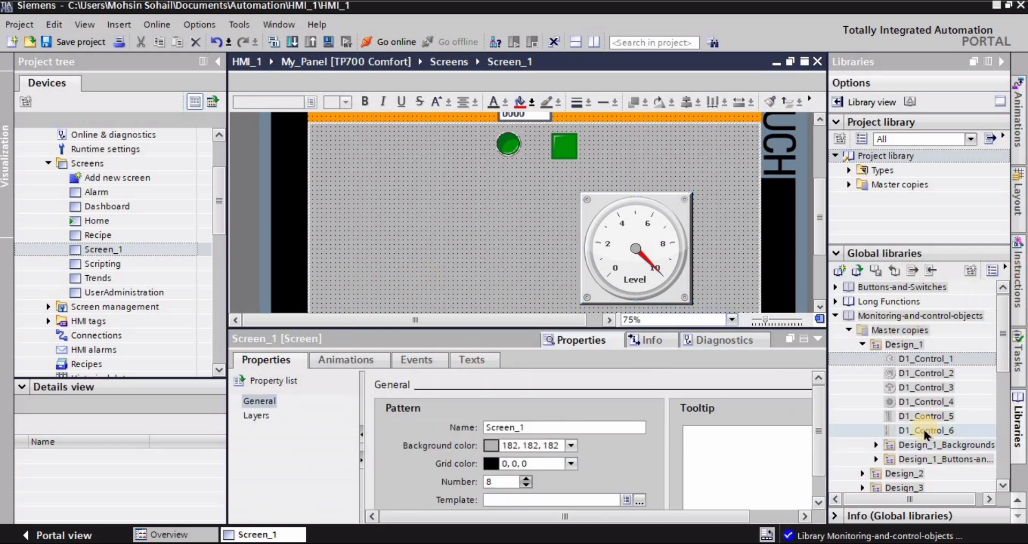
# Place the D1_Control_6 slider from the Design_1 master copies on Screen_1 to the left of the gauge and set its maximum scale value to 10.
pyautogui.moveTo(924, 434); pyautogui.dragTo(366, 253)
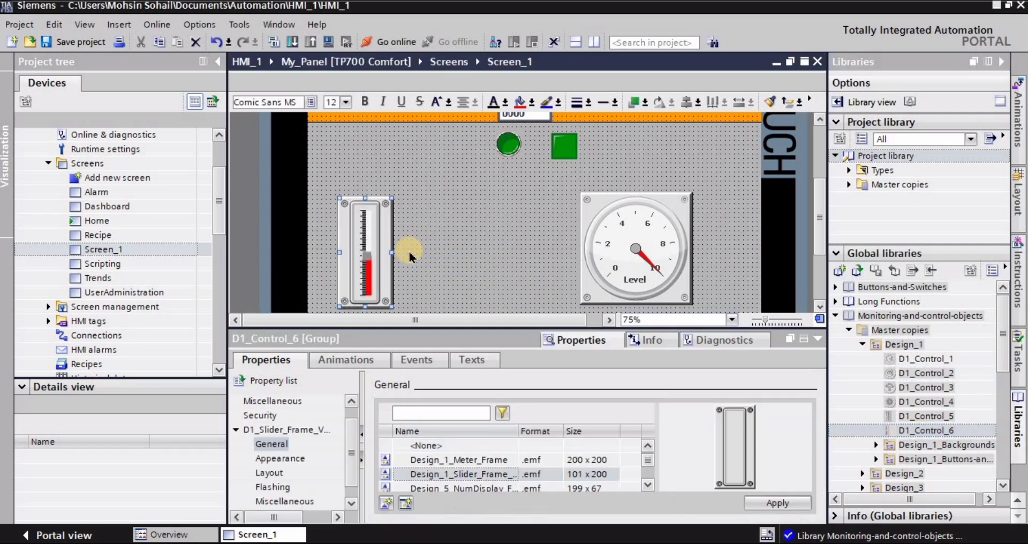
pyautogui.click(243, 435)
pyautogui.click(237, 433)
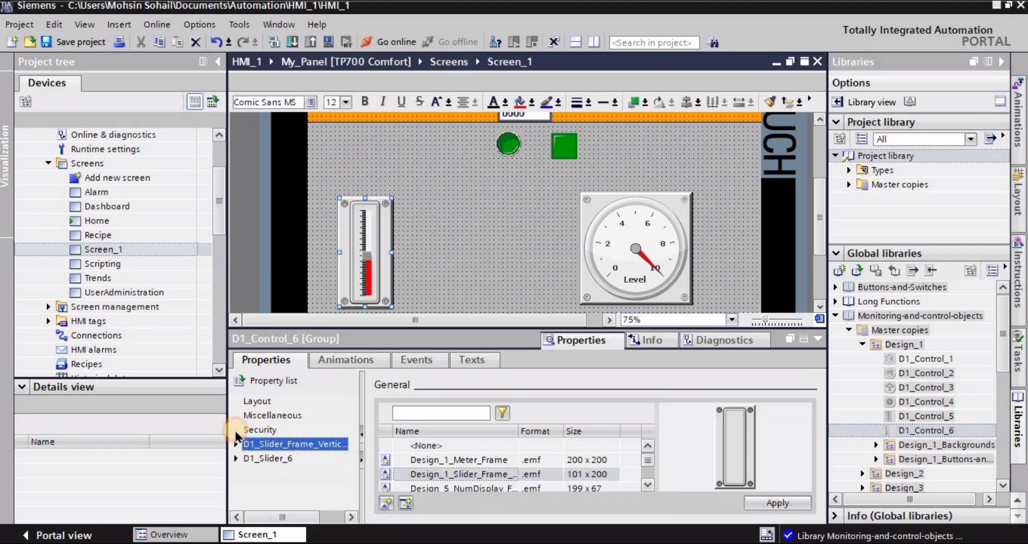
pyautogui.click(236, 459)
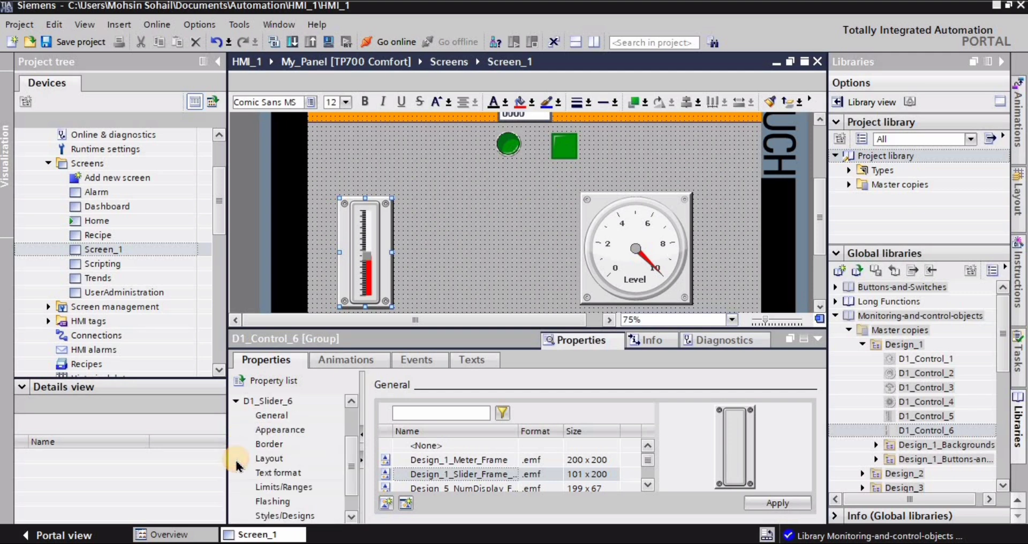
pyautogui.click(271, 415)
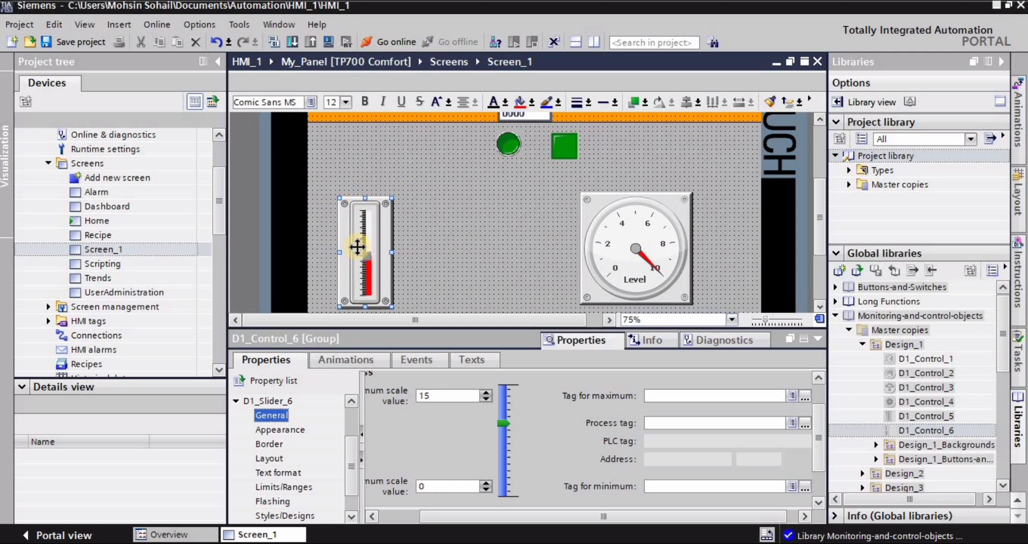
pyautogui.click(448, 396)
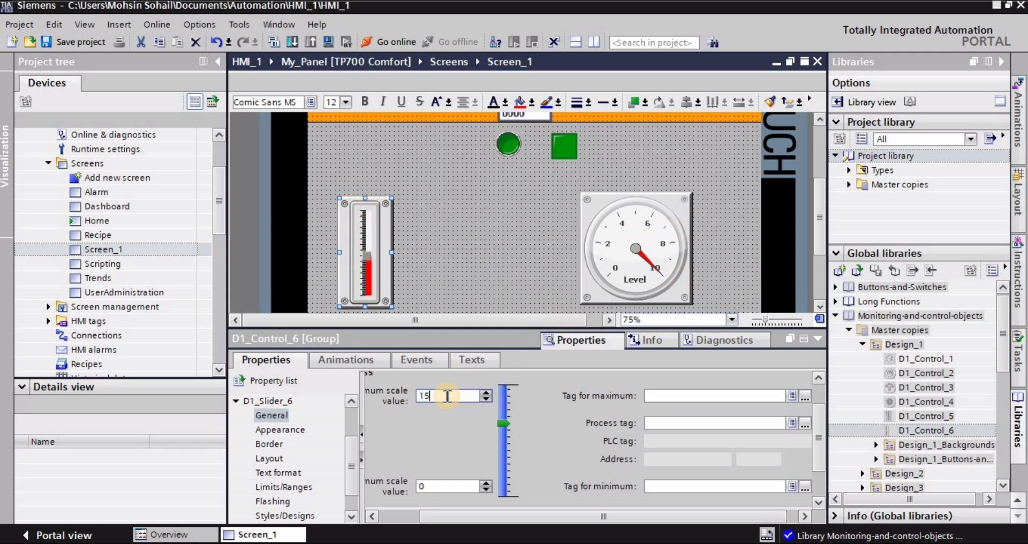
pyautogui.press('BackSpace')
pyautogui.press('Return')
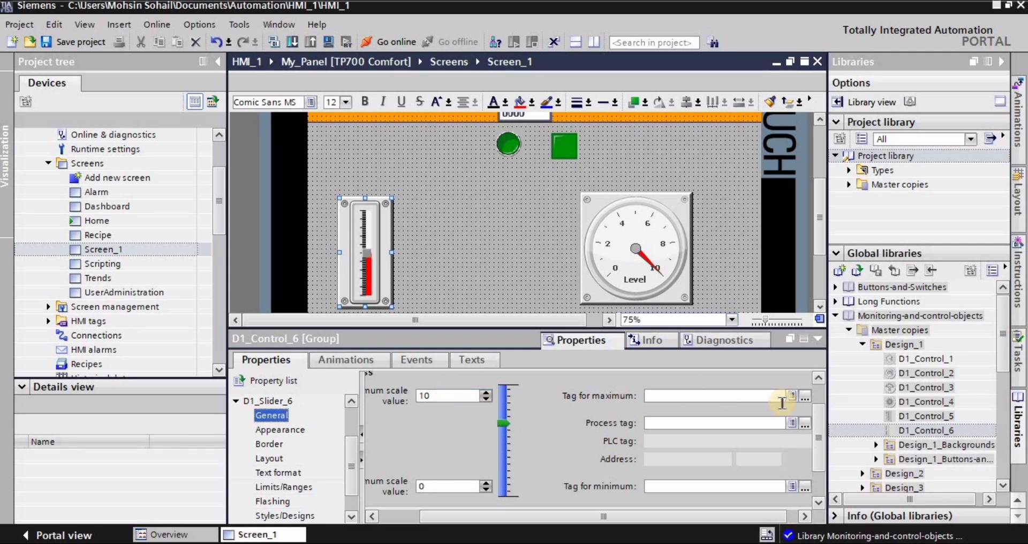
# Assign the HMI tag word_1 as the process tag of the vertical slider.
pyautogui.moveTo(819, 459); pyautogui.dragTo(814, 419)
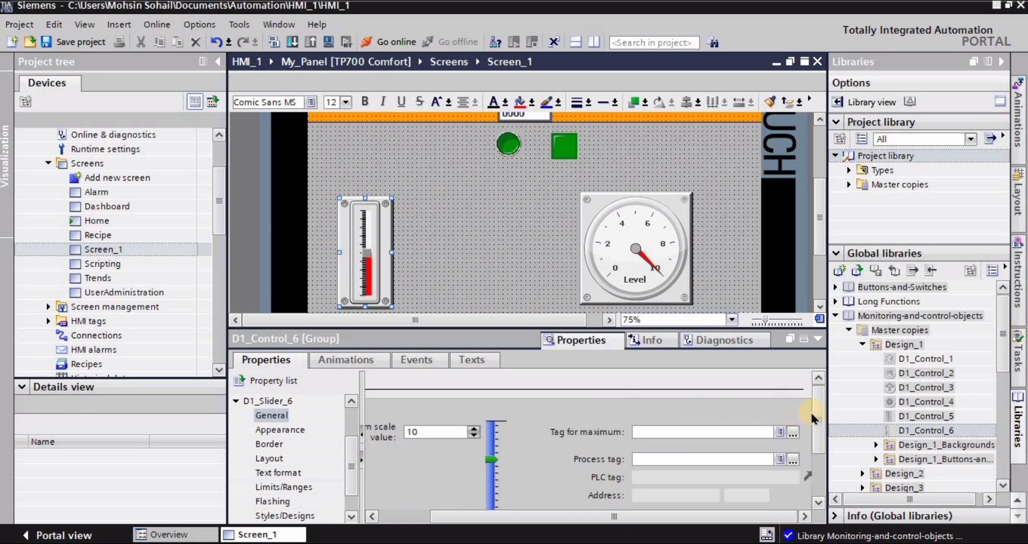
pyautogui.click(673, 432)
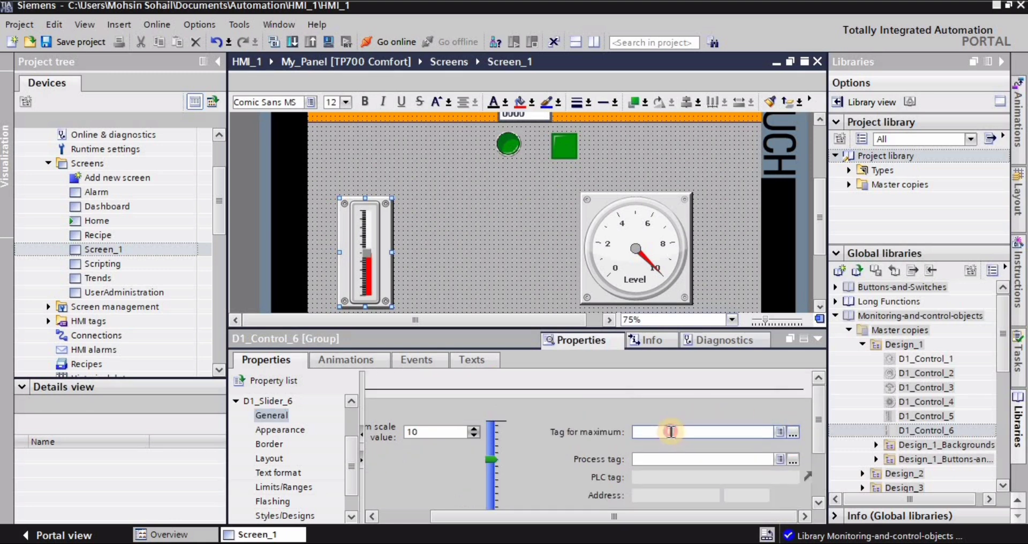
pyautogui.click(681, 459)
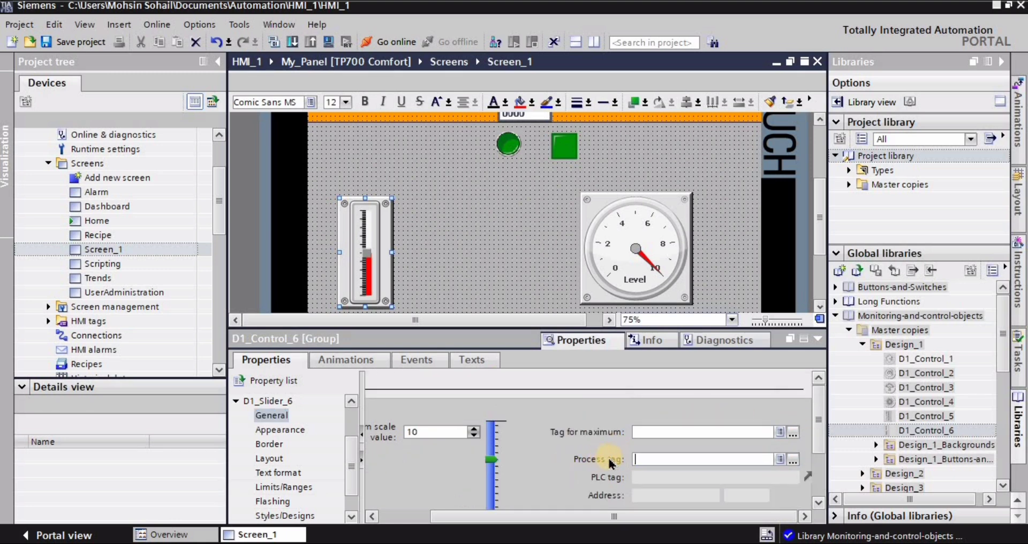
pyautogui.click(794, 461)
pyautogui.click(829, 358)
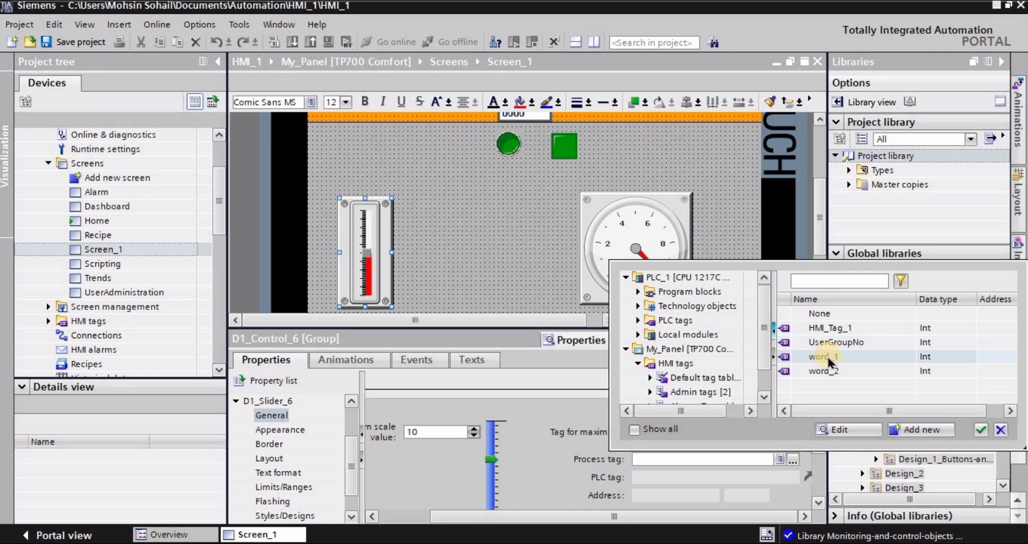
pyautogui.click(981, 429)
pyautogui.click(514, 252)
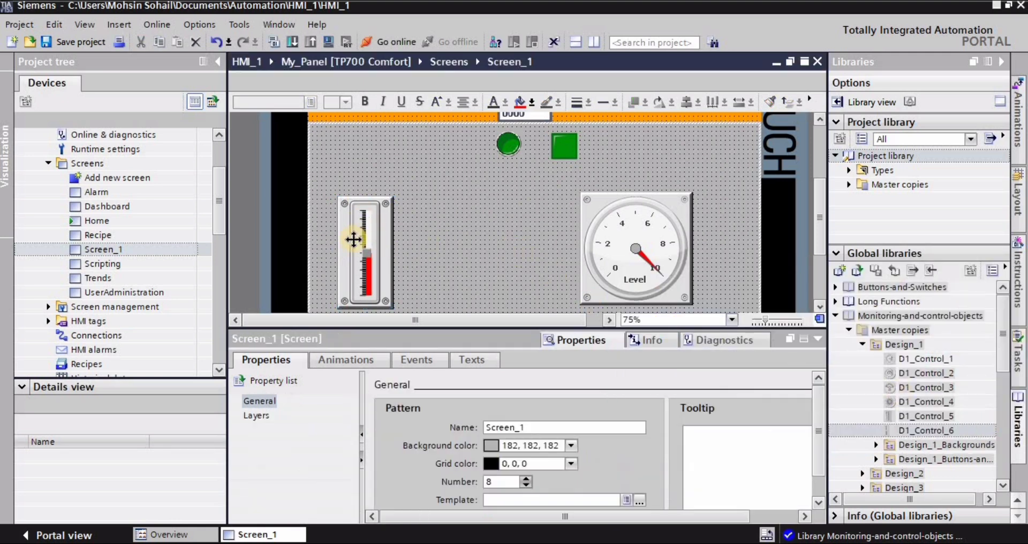
# Assign the HMI tag word_1 as the process tag of the level gauge's D1_Gauge_1 element.
pyautogui.click(656, 230)
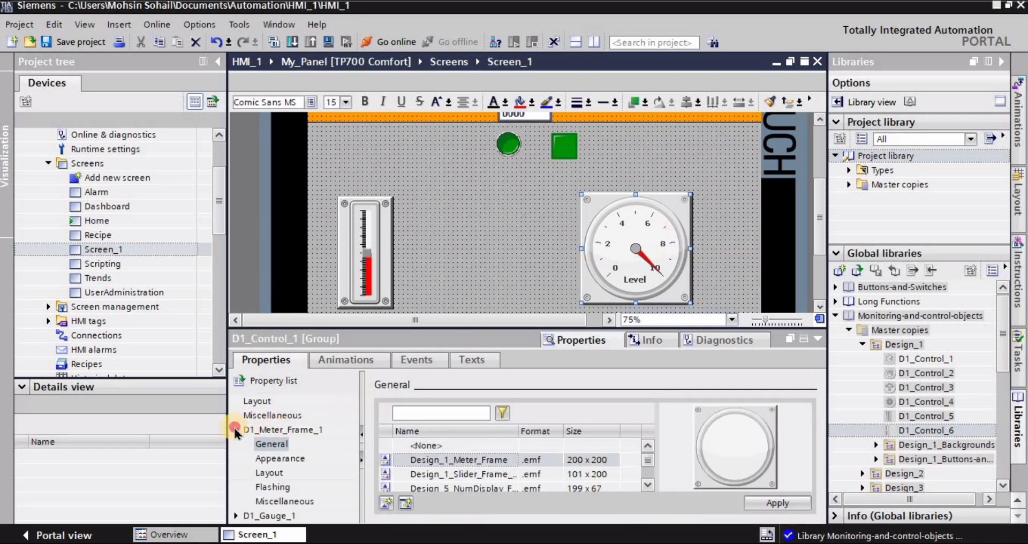
pyautogui.click(235, 430)
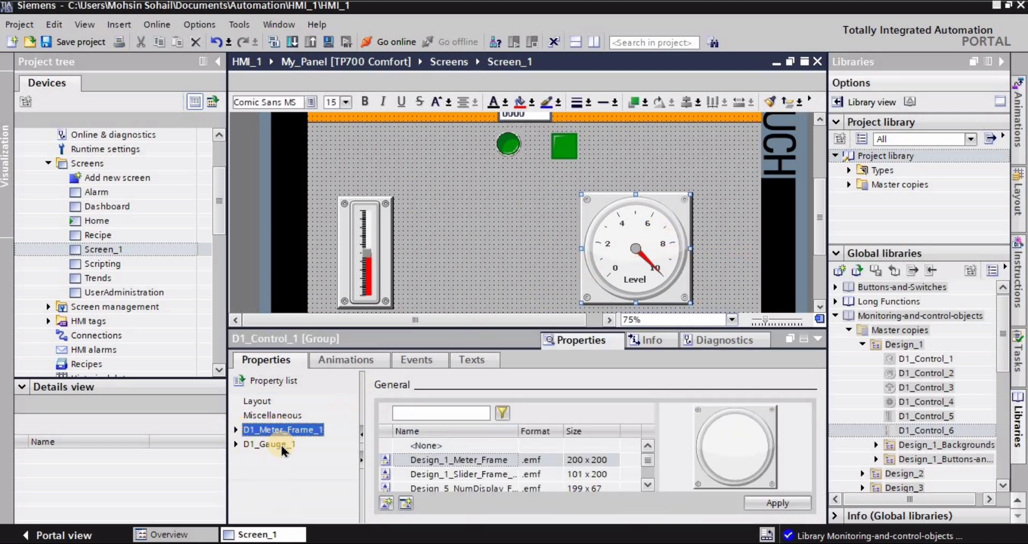
pyautogui.click(236, 445)
pyautogui.click(272, 416)
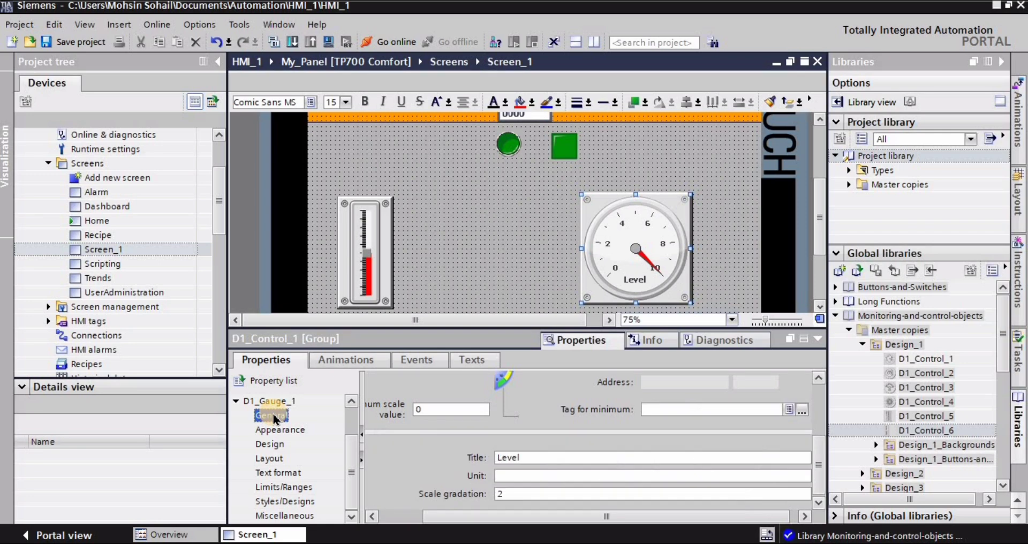
pyautogui.moveTo(823, 460); pyautogui.dragTo(816, 420)
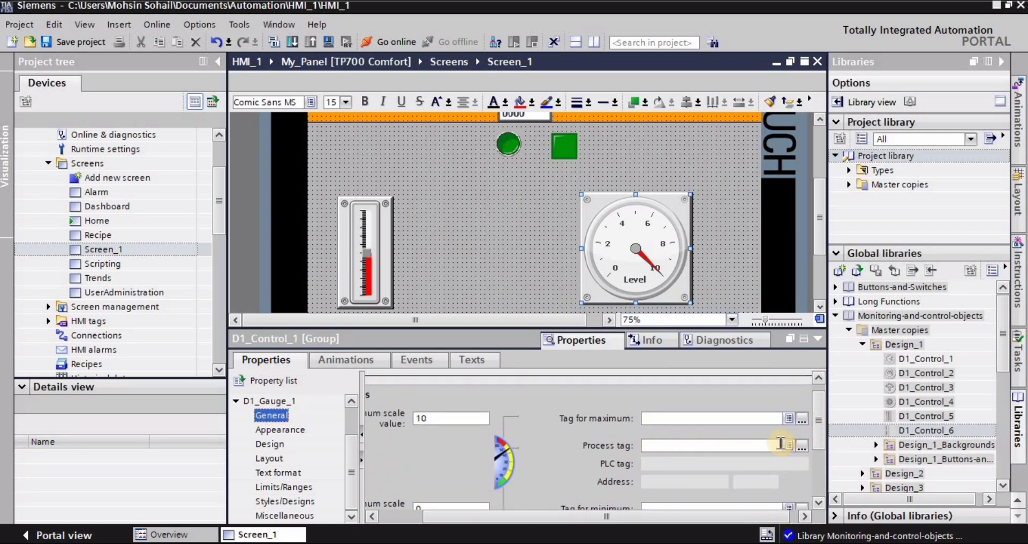
pyautogui.click(803, 447)
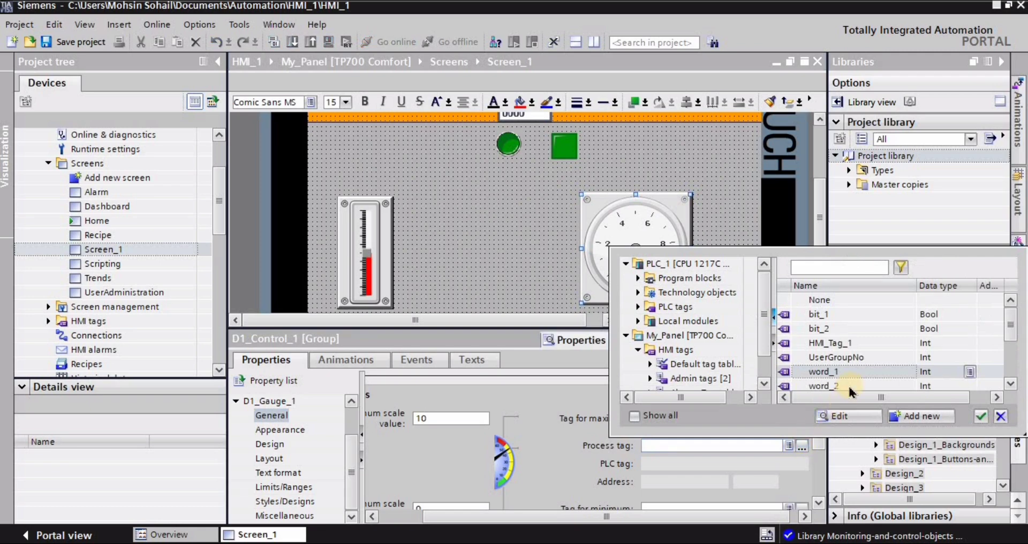
pyautogui.click(831, 371)
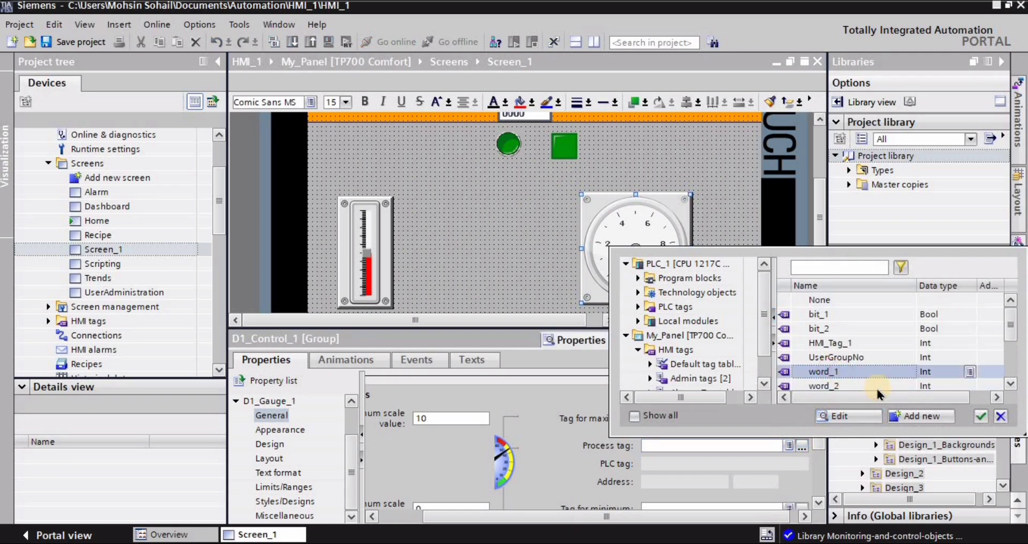
pyautogui.click(982, 418)
pyautogui.click(505, 241)
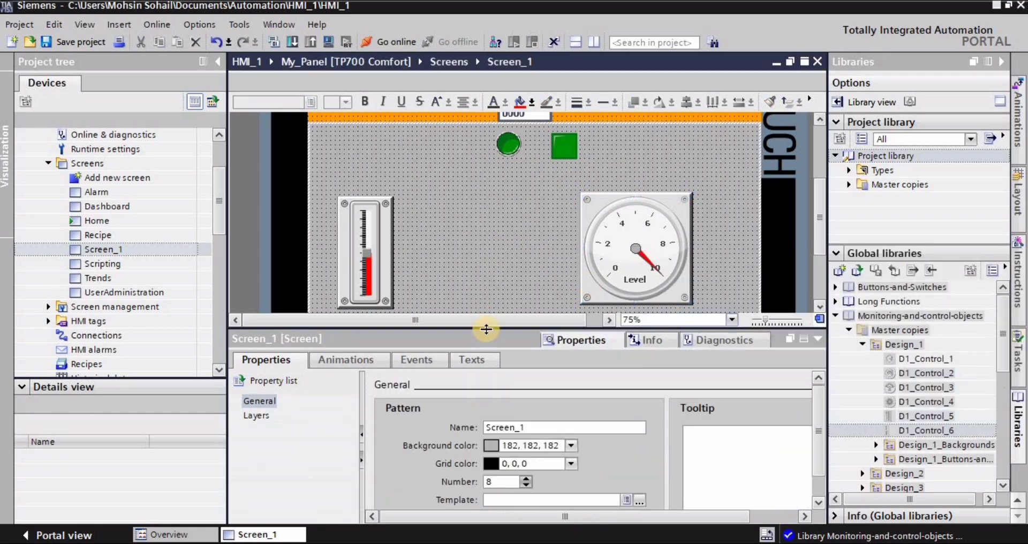
# Store the green round pushbutton from Screen_1 as a master copy in the project library.
pyautogui.moveTo(485, 329); pyautogui.dragTo(485, 414)
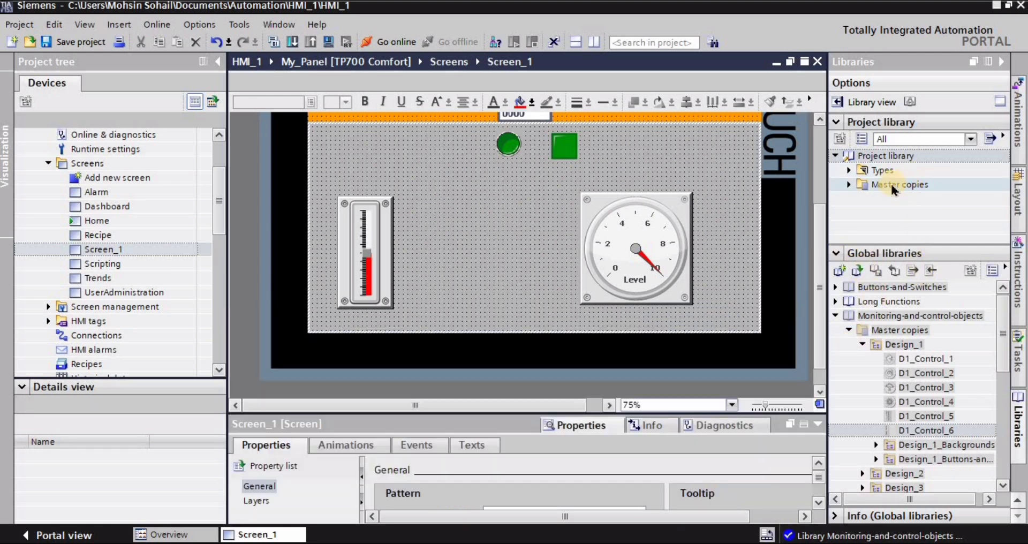
pyautogui.click(849, 187)
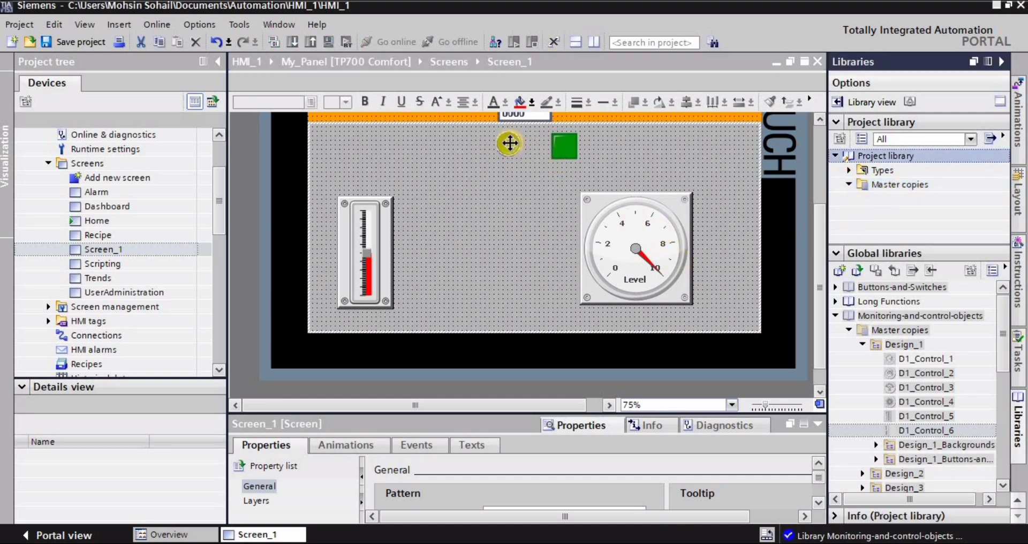
pyautogui.moveTo(509, 143); pyautogui.dragTo(890, 211)
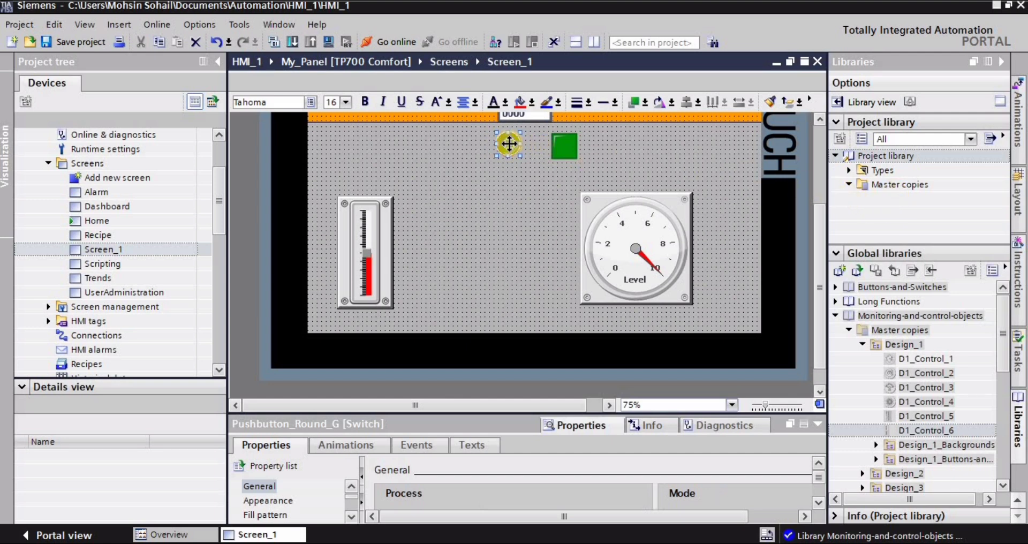
pyautogui.moveTo(510, 142); pyautogui.dragTo(865, 186)
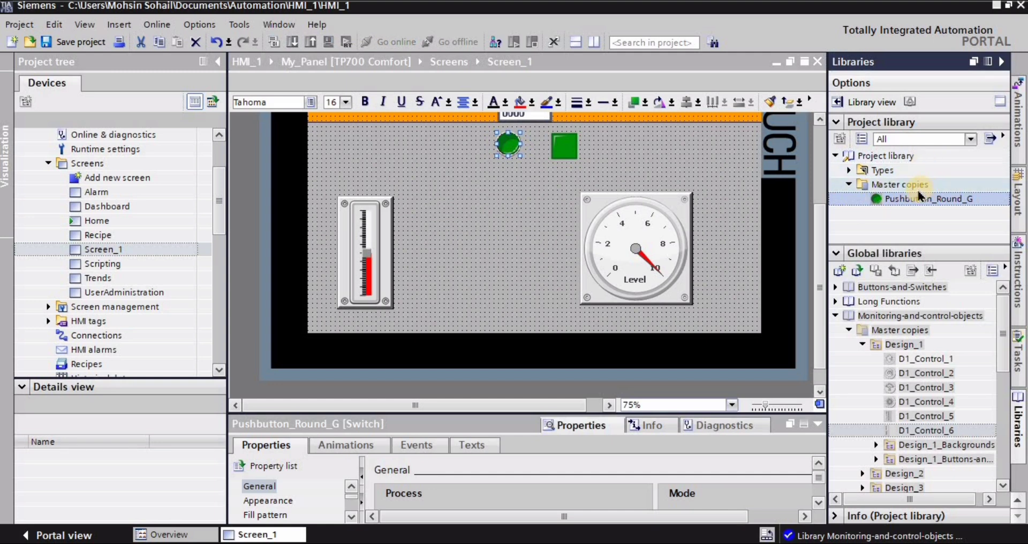
# Collapse the Monitoring-and-control-objects library and create a new global library named Library1.
pyautogui.click(849, 331)
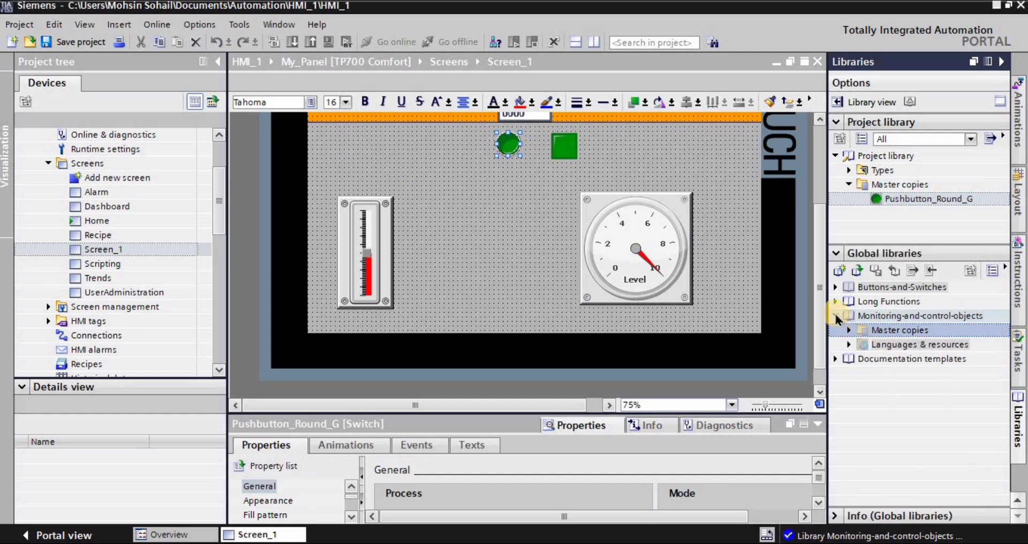
pyautogui.click(836, 317)
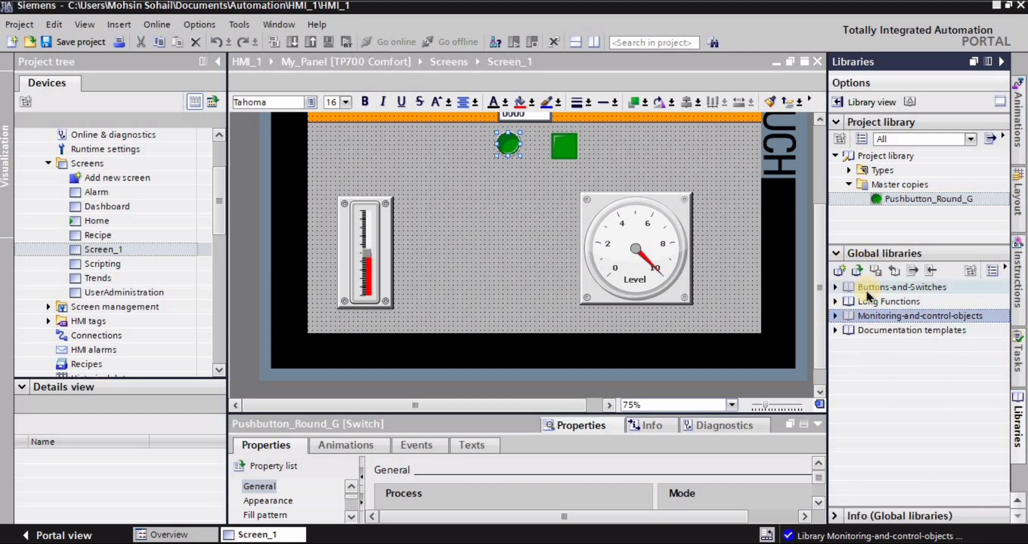
pyautogui.click(753, 305)
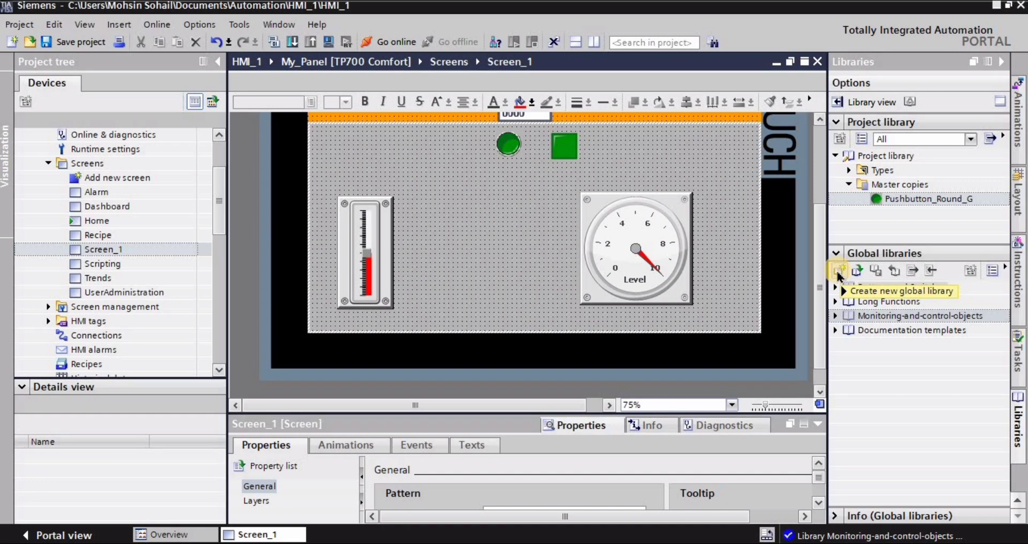
pyautogui.click(839, 271)
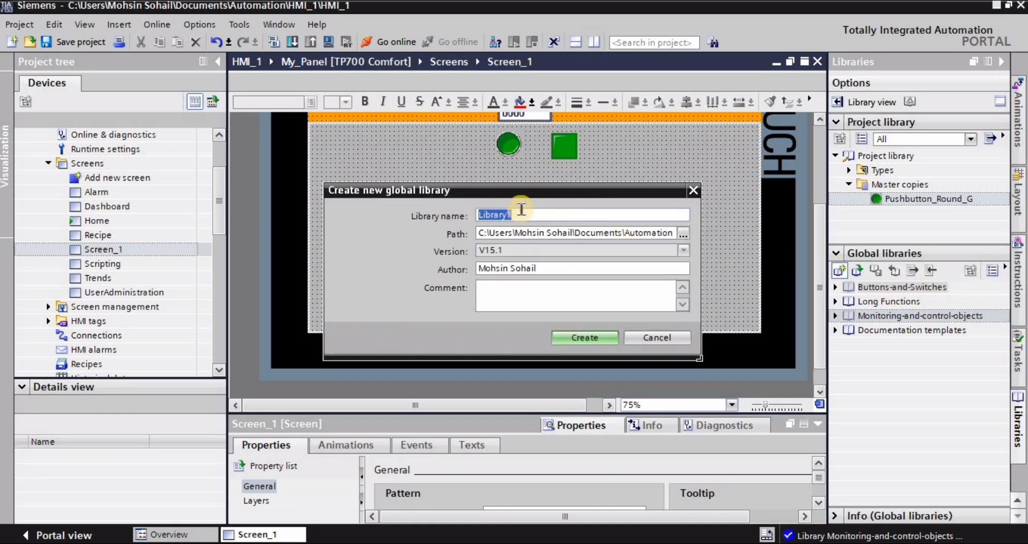
pyautogui.click(584, 338)
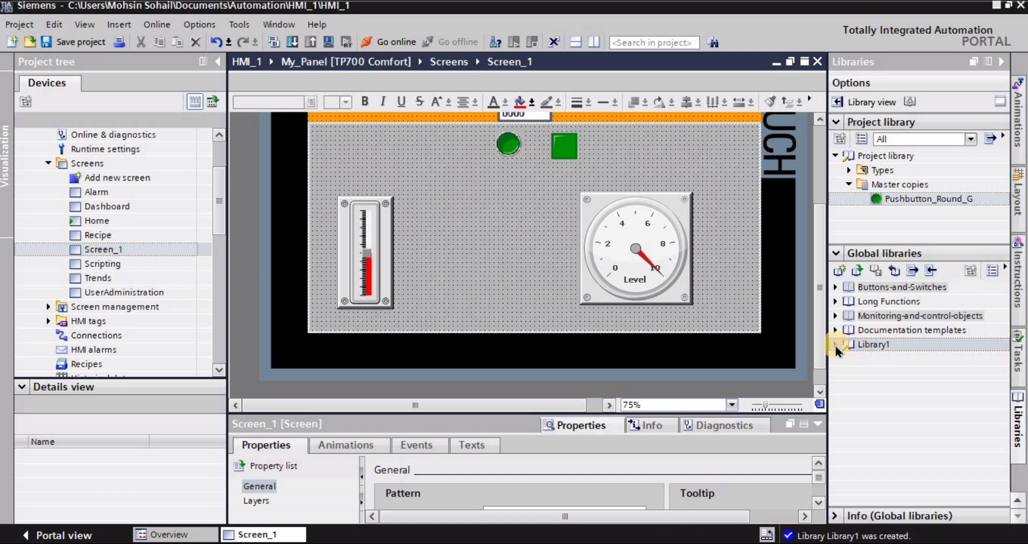
# Store the green square pilot light from Screen_1 as a master copy in the global library Library1.
pyautogui.click(836, 346)
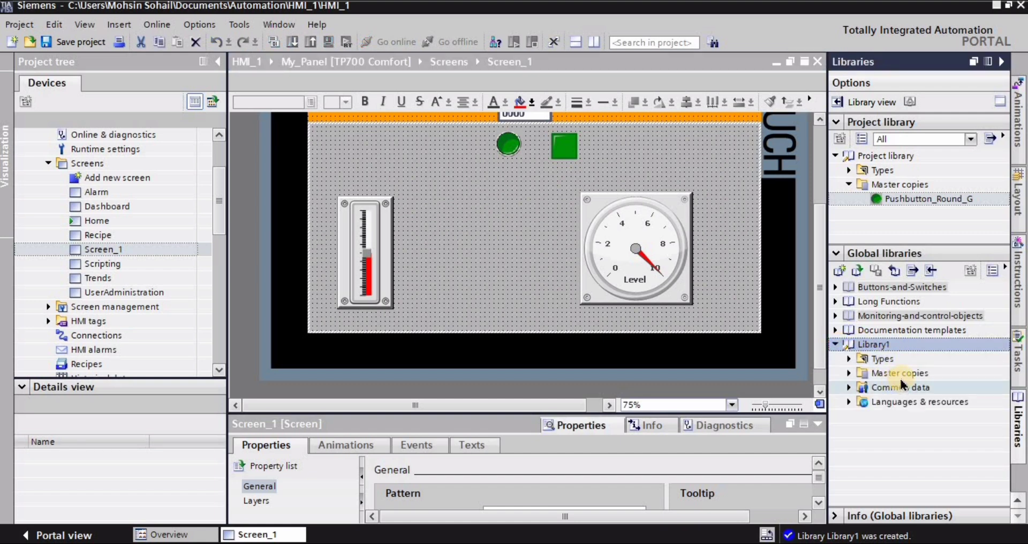
pyautogui.click(851, 377)
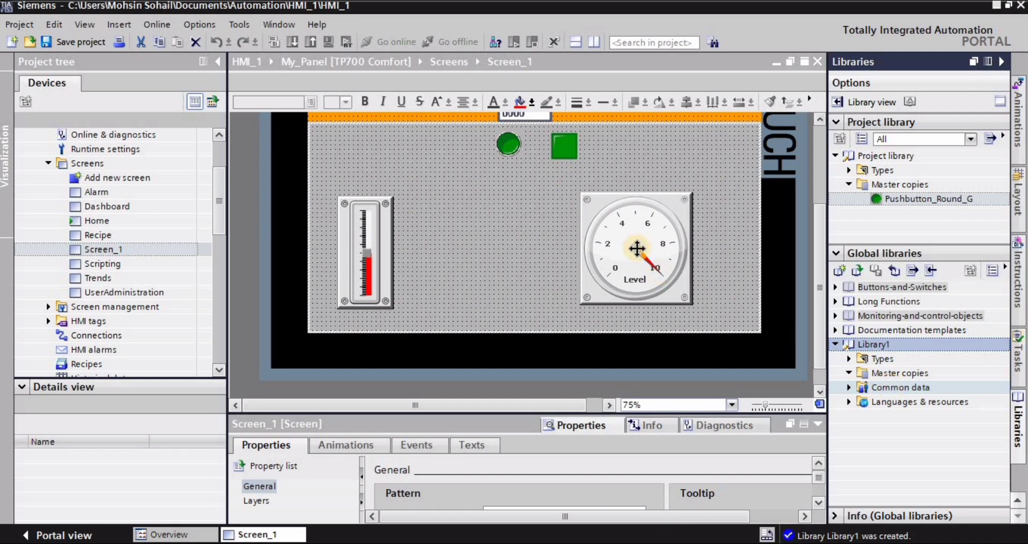
pyautogui.moveTo(565, 146); pyautogui.dragTo(881, 374)
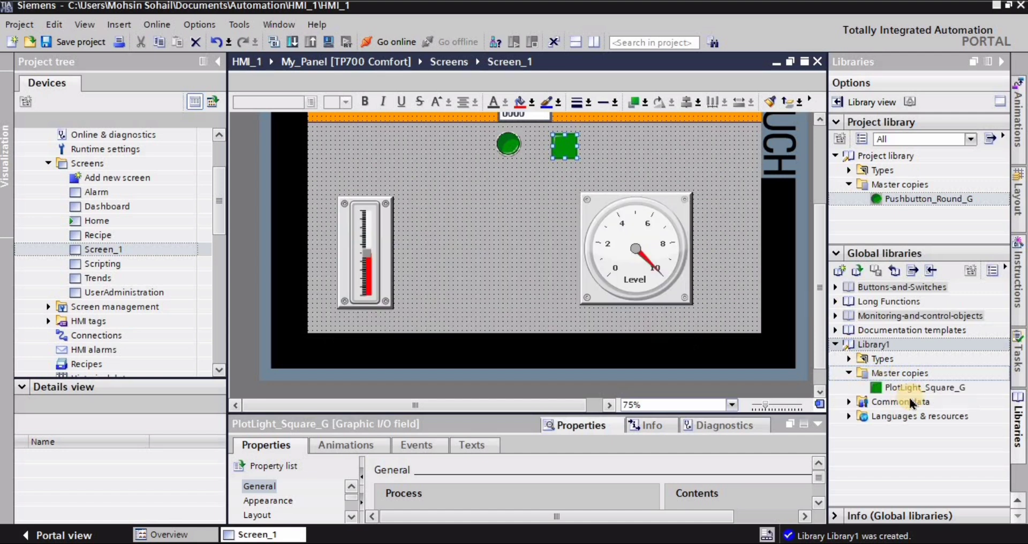
pyautogui.click(849, 374)
pyautogui.click(837, 345)
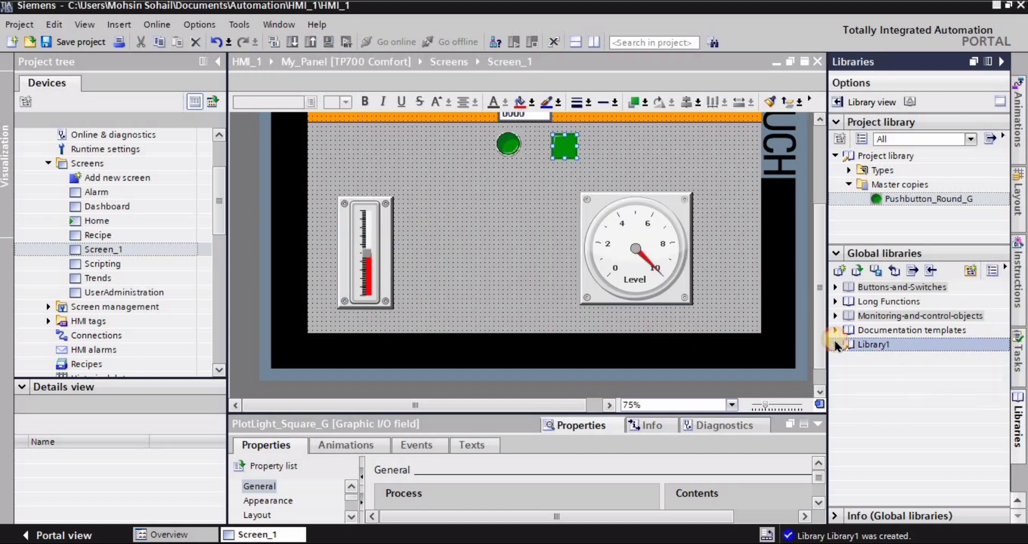
pyautogui.click(475, 253)
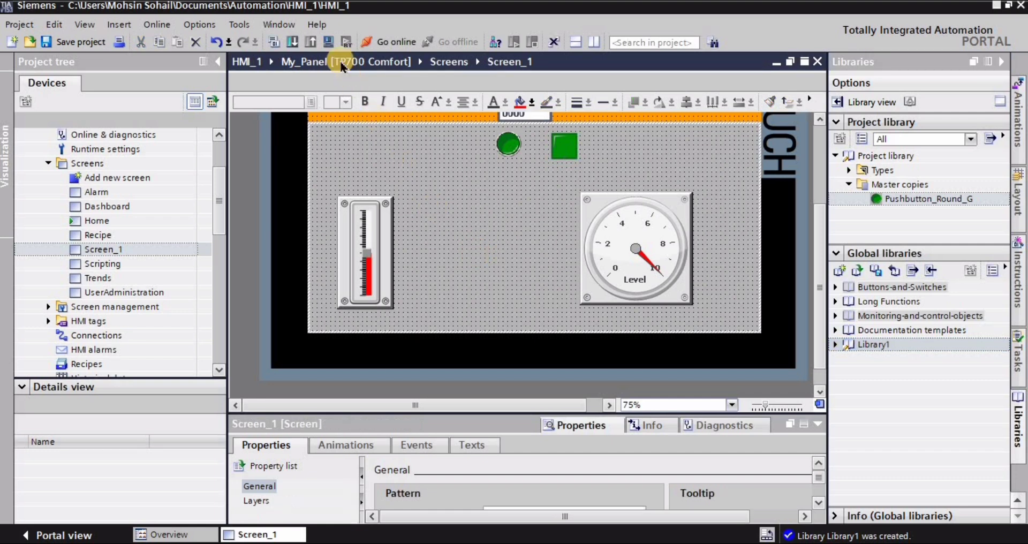
# Start the HMI runtime simulation, maximize its window and test the pilot light by toggling the round pushbutton on and off.
pyautogui.click(328, 41)
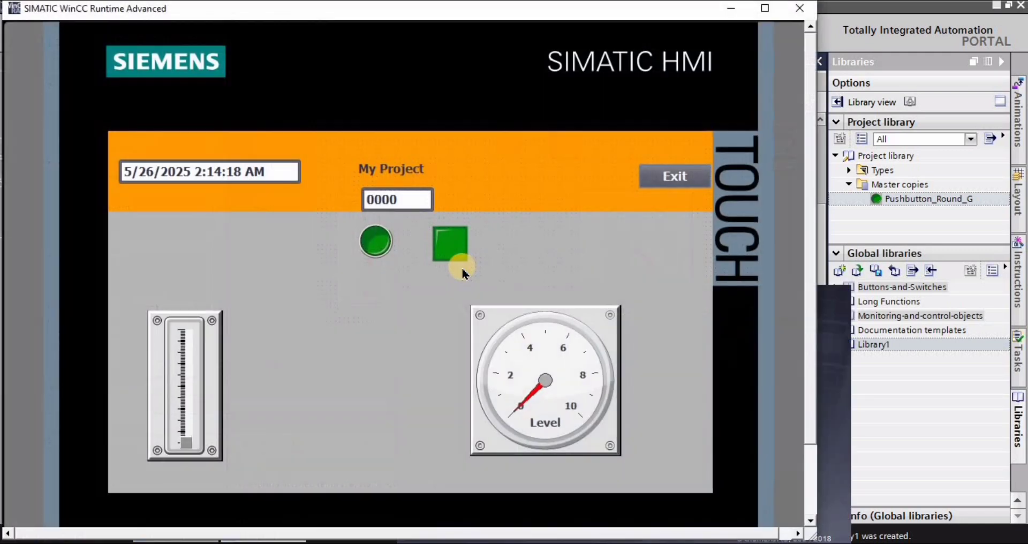
pyautogui.click(766, 10)
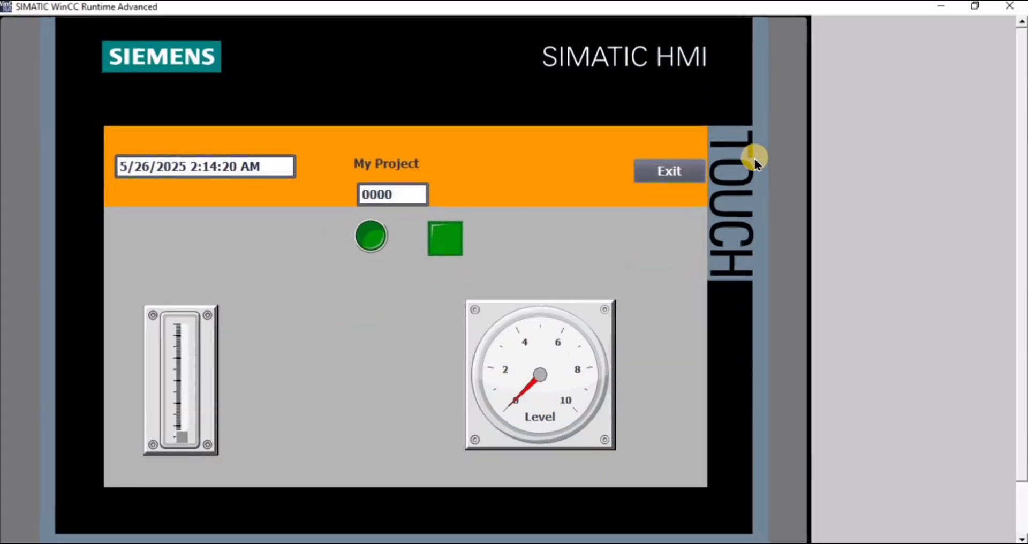
pyautogui.click(368, 236)
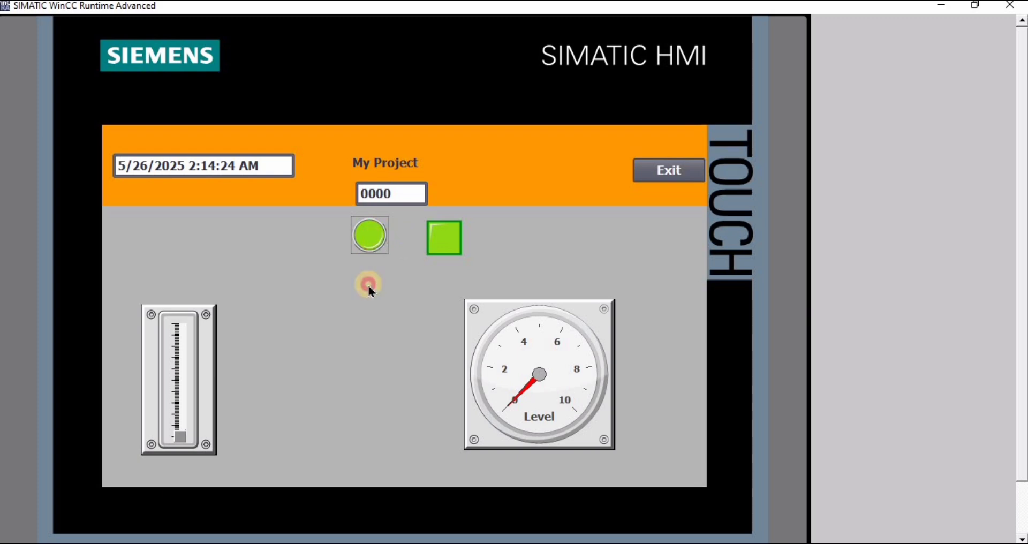
pyautogui.click(371, 240)
pyautogui.click(369, 238)
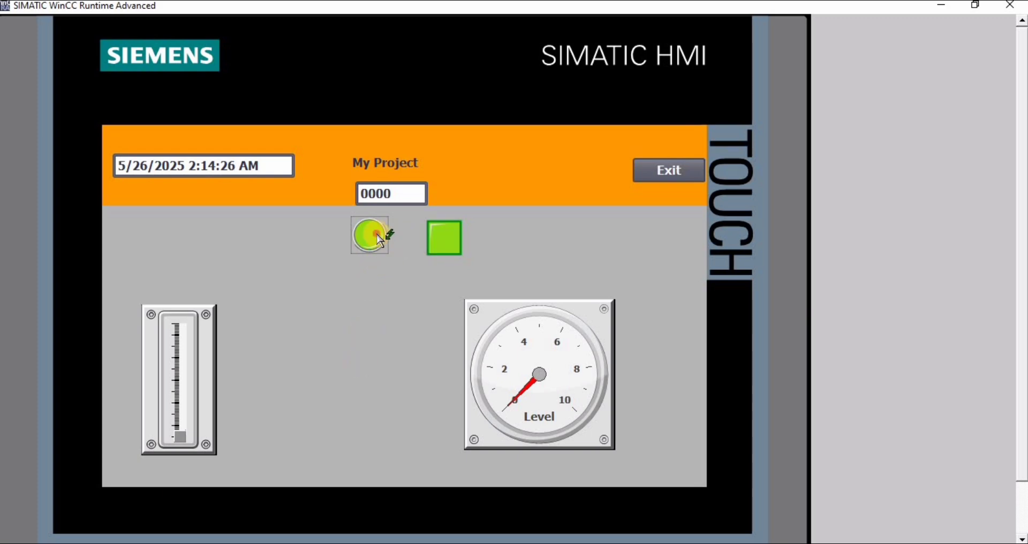
pyautogui.click(380, 233)
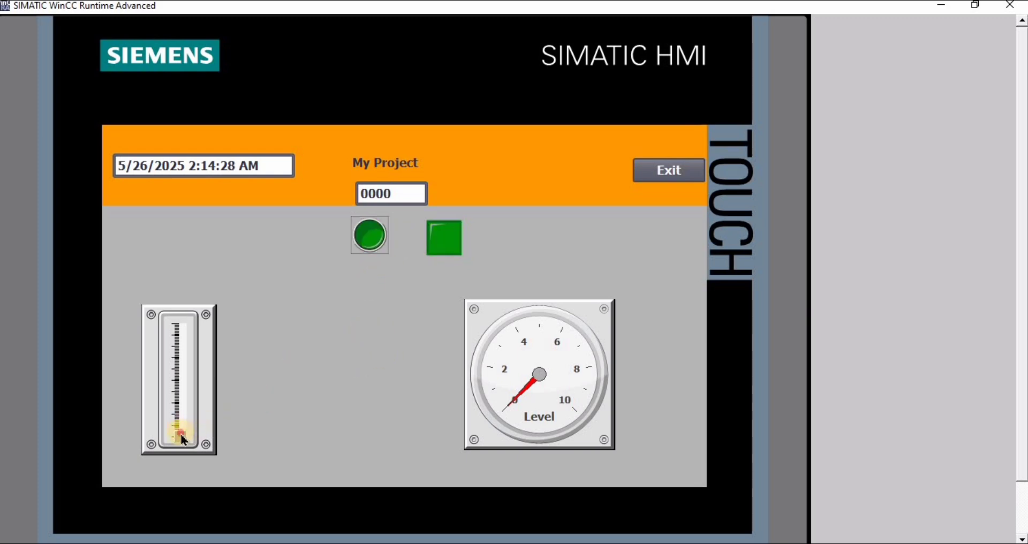
# Move the vertical slider up and down in the simulation to test the level gauge's response.
pyautogui.moveTo(183, 439); pyautogui.dragTo(185, 409)
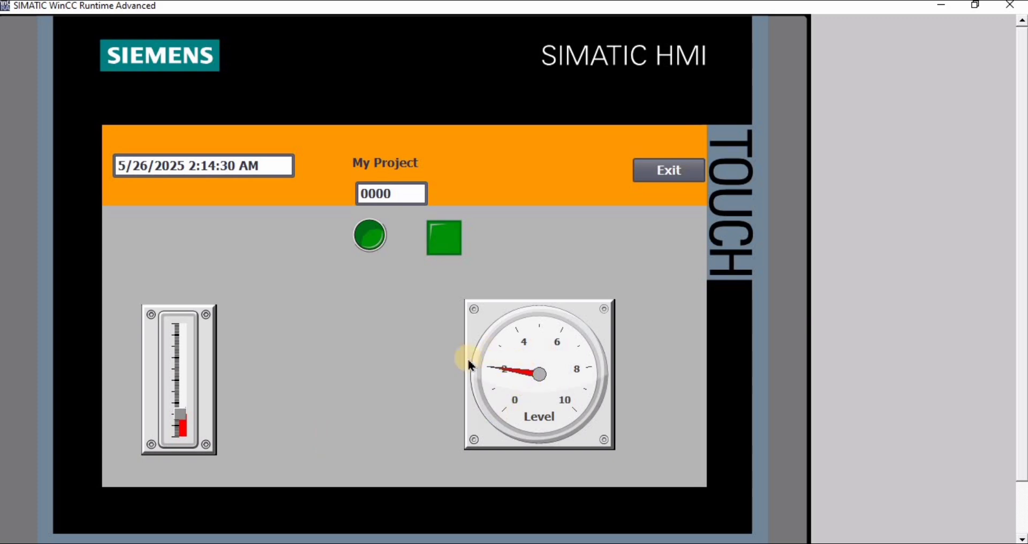
pyautogui.moveTo(182, 399); pyautogui.dragTo(186, 339)
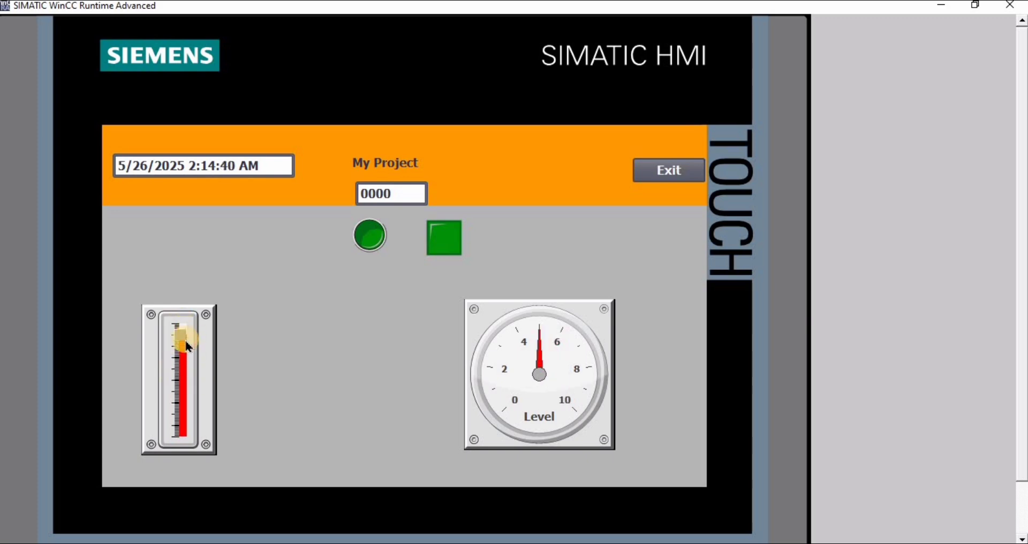
pyautogui.click(187, 407)
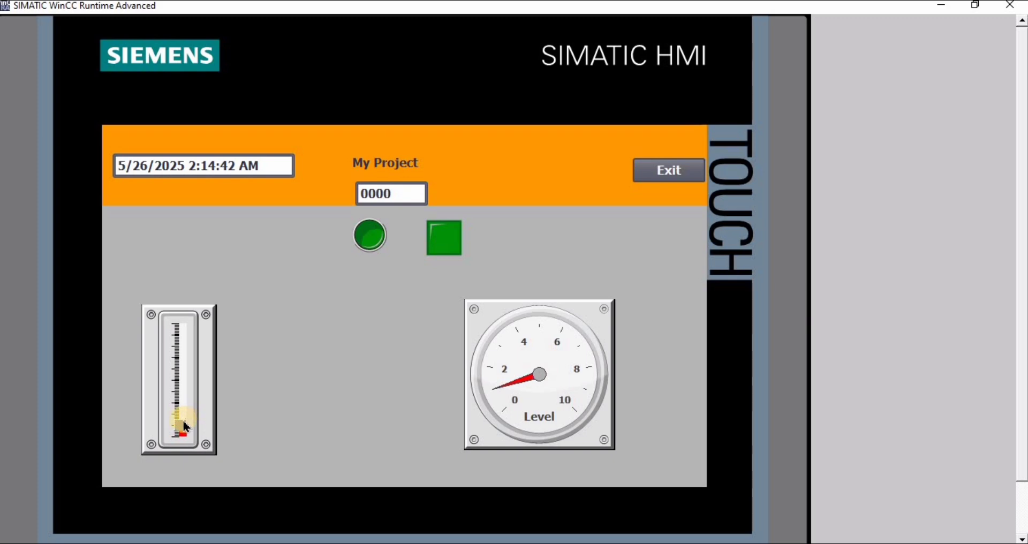
pyautogui.click(182, 402)
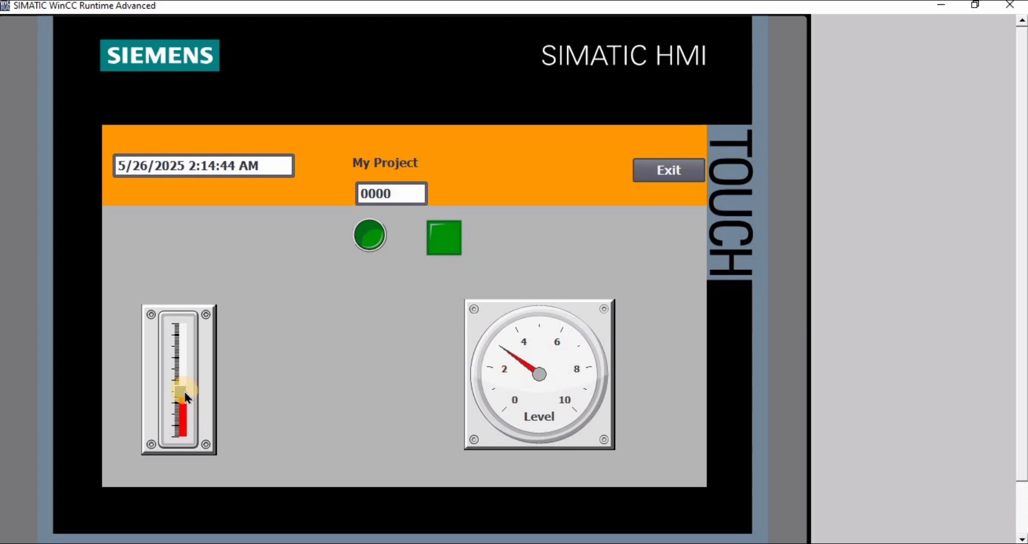